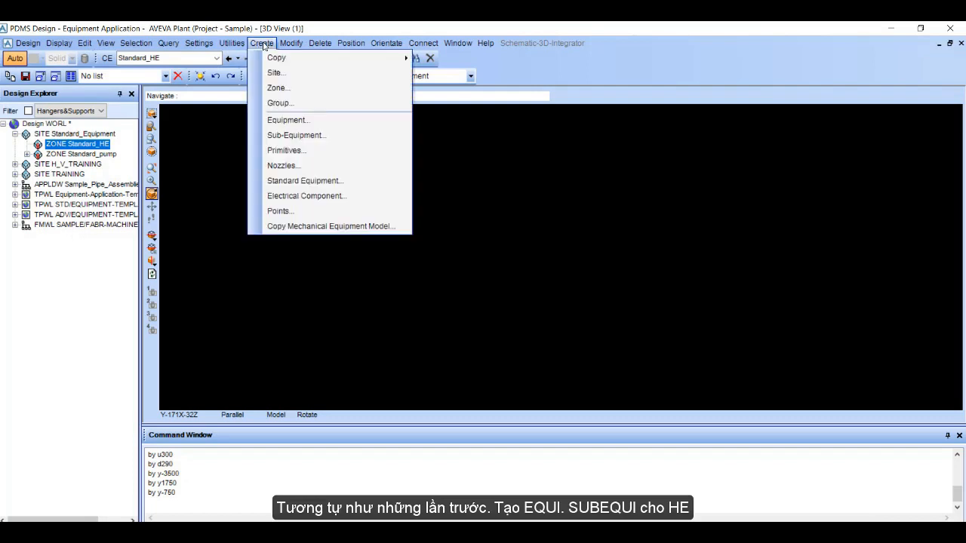
Step: Create an equipment element named Horizontal_HE in the Standard_HE zone
click(286, 120)
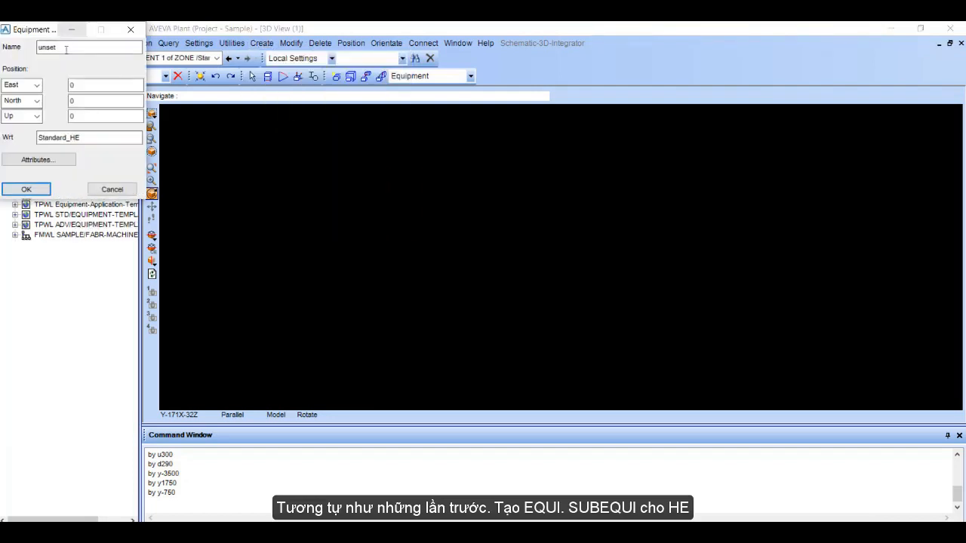
text(HE)
key(Return)
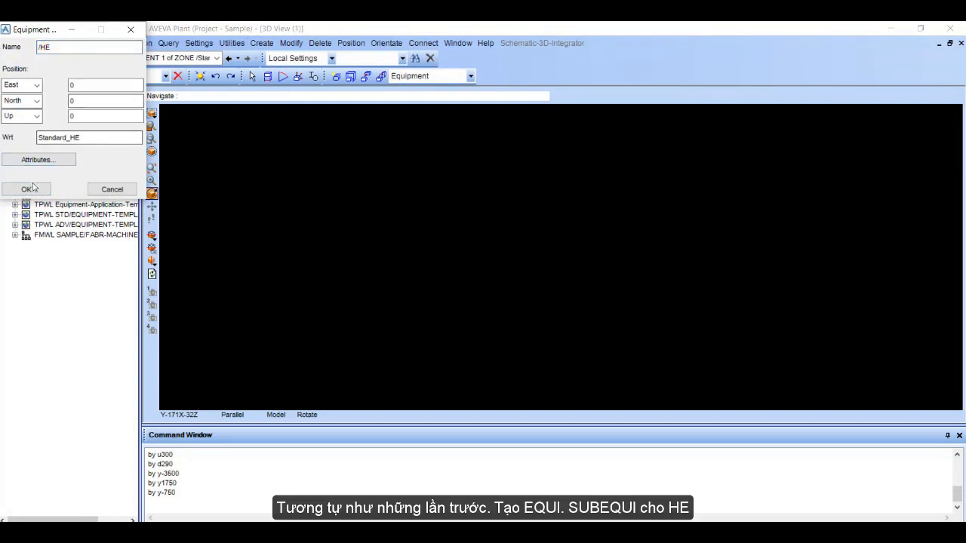
click(80, 48)
key(BackSpace)
key(BackSpace)
key(BackSpace)
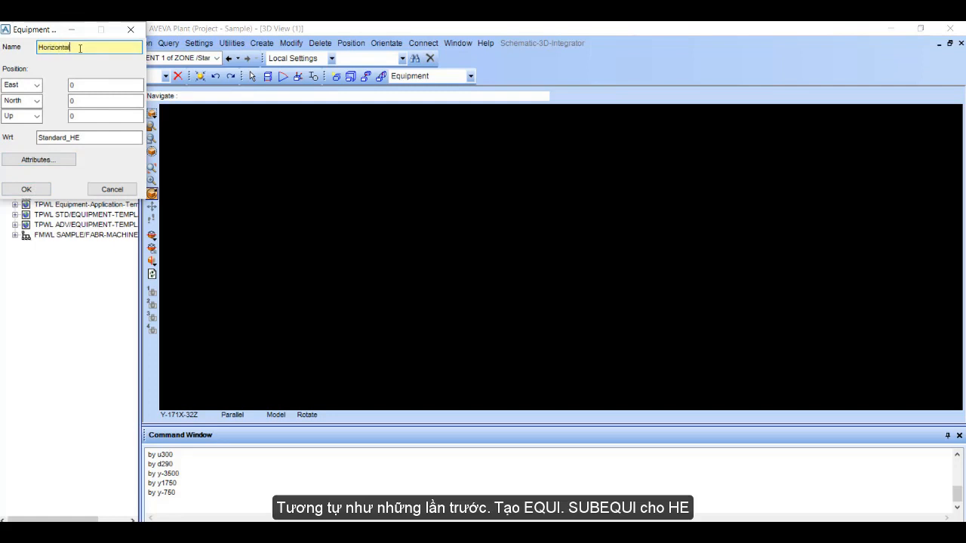
key(Return)
click(26, 188)
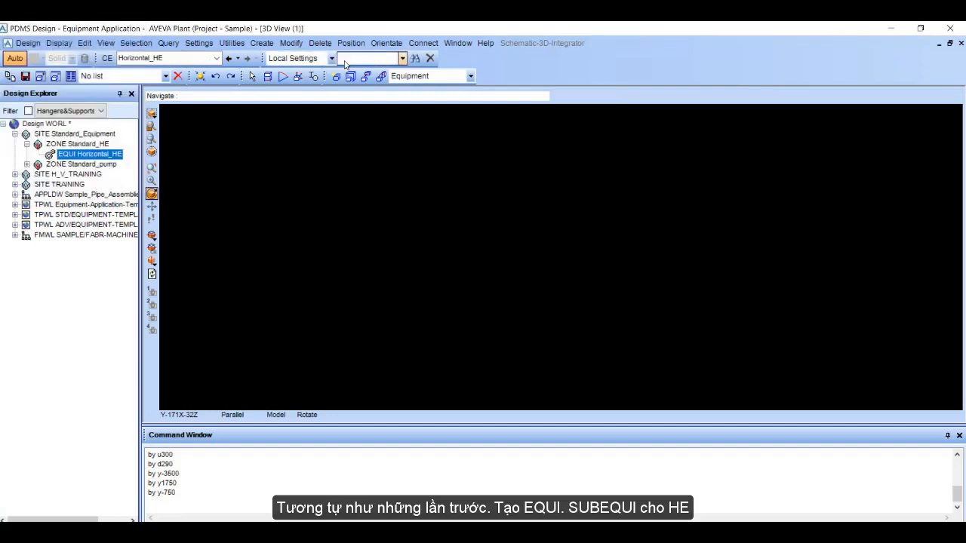
Step: Create a sub-equipment named Foundation under the Horizontal_HE equipment
click(262, 43)
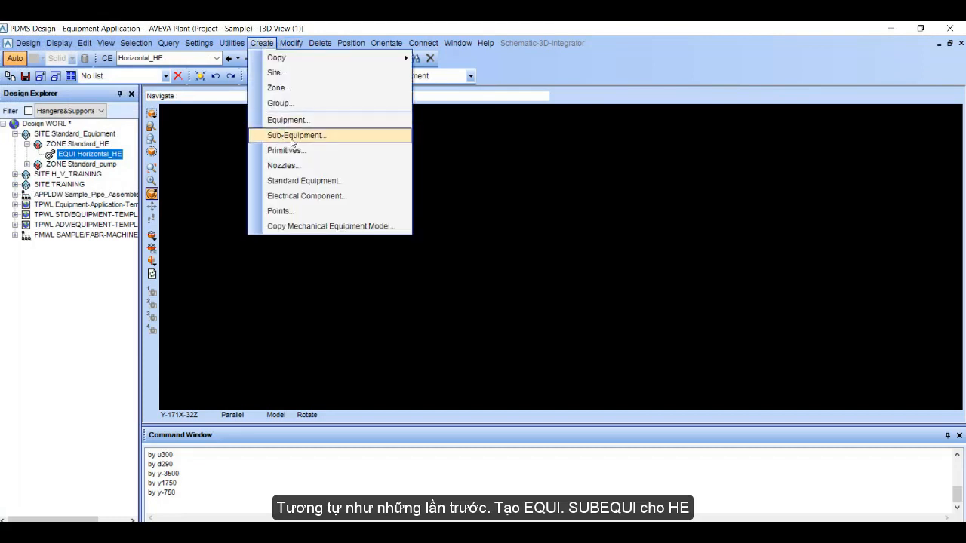
click(329, 138)
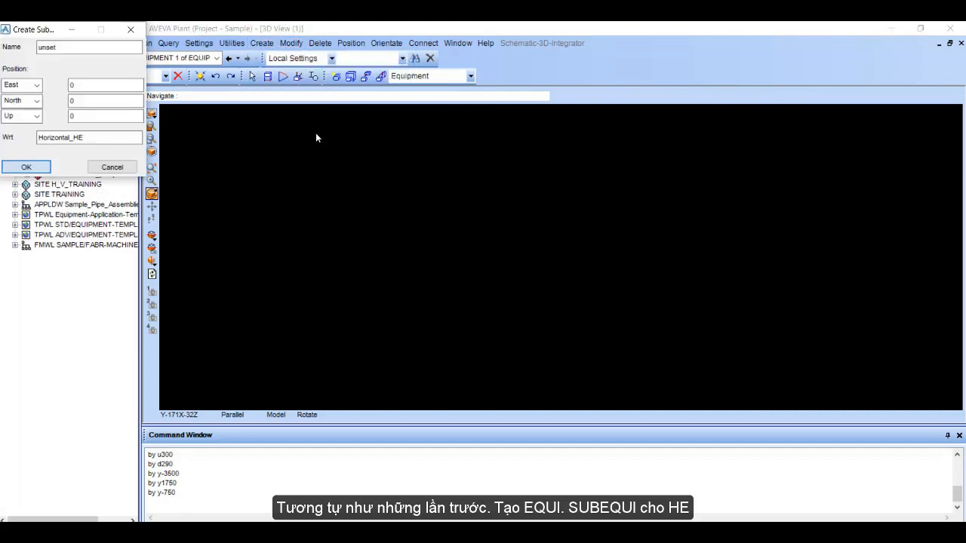
drag(70, 48, 25, 47)
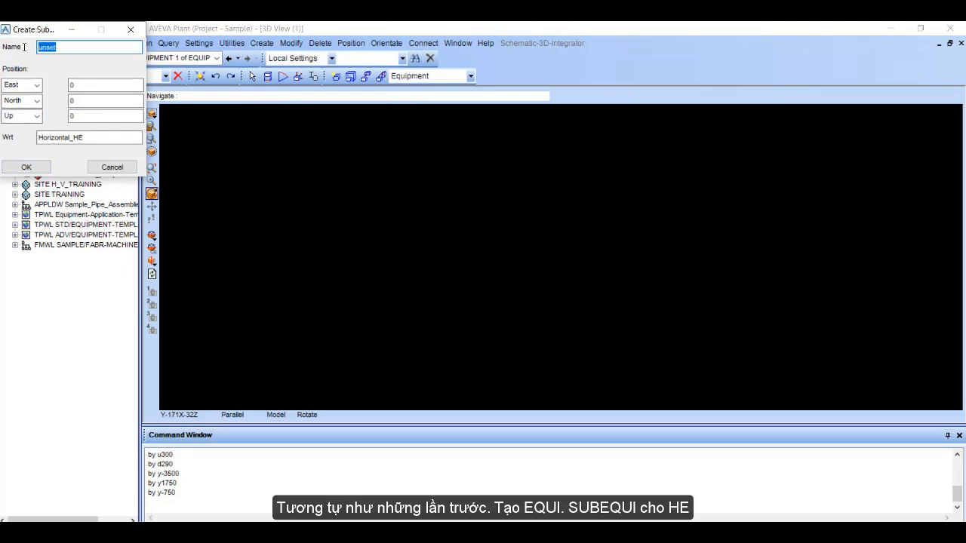
text(Foundation)
key(Return)
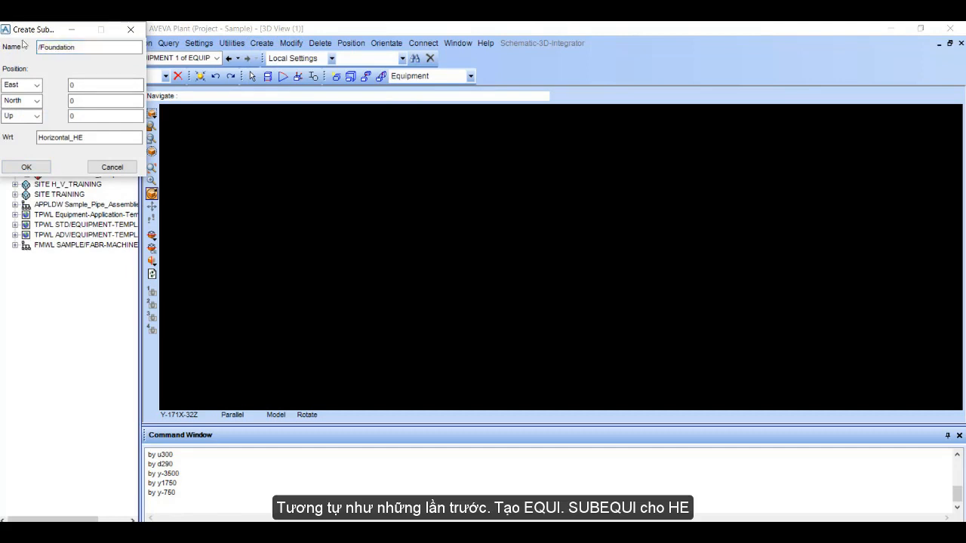
click(23, 167)
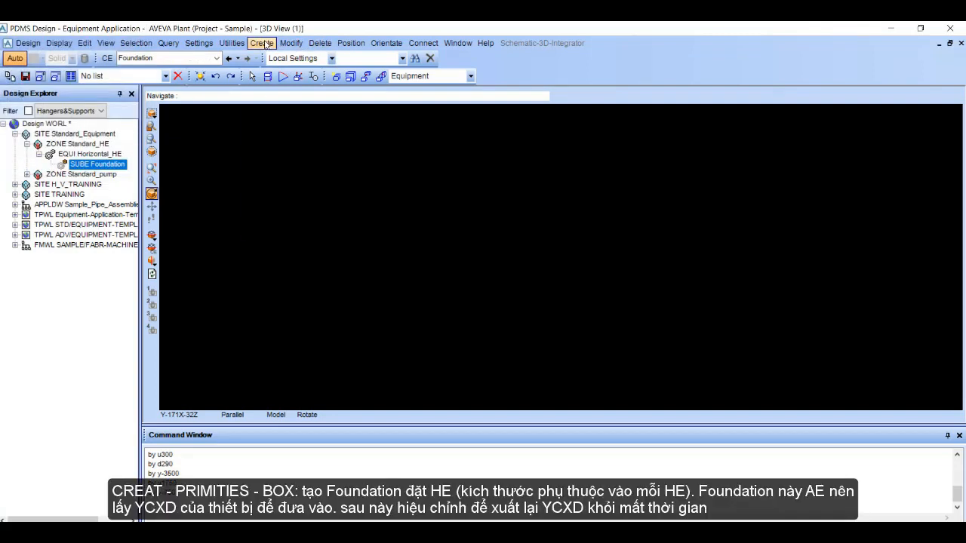
Step: Create a box primitive in the Foundation sub-equipment with X length 3000, Y length 7000 and Z length 100
click(262, 43)
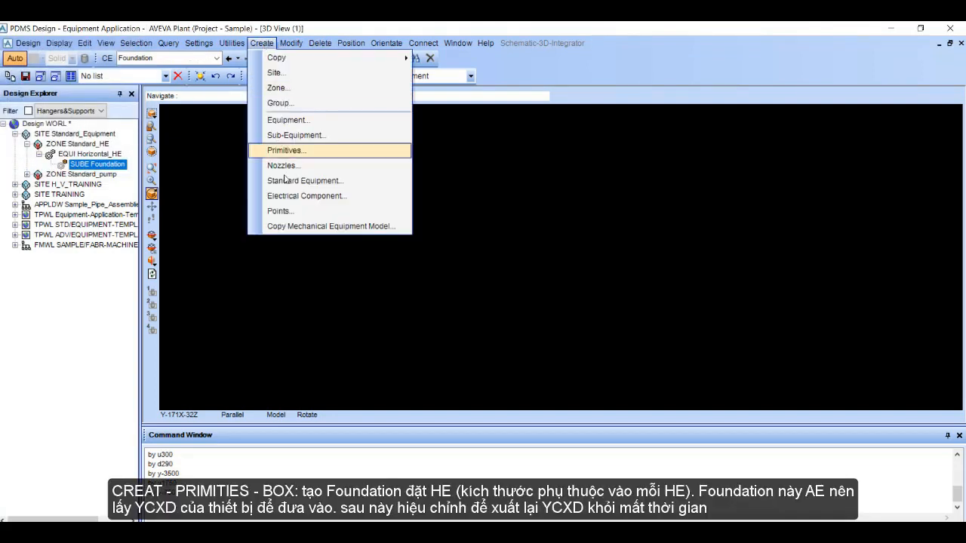
click(315, 153)
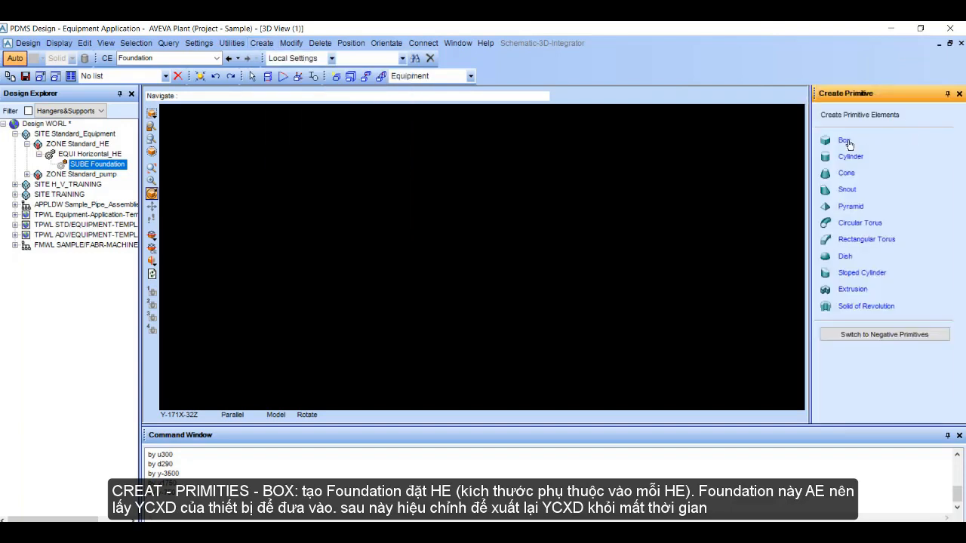
click(844, 141)
double_click(899, 155)
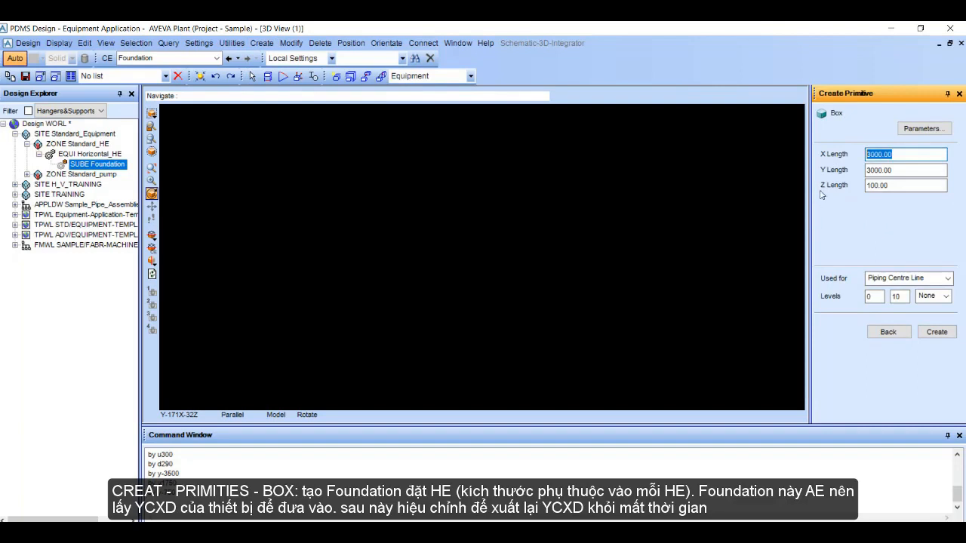
text(3000)
key(Tab)
drag(907, 171, 838, 176)
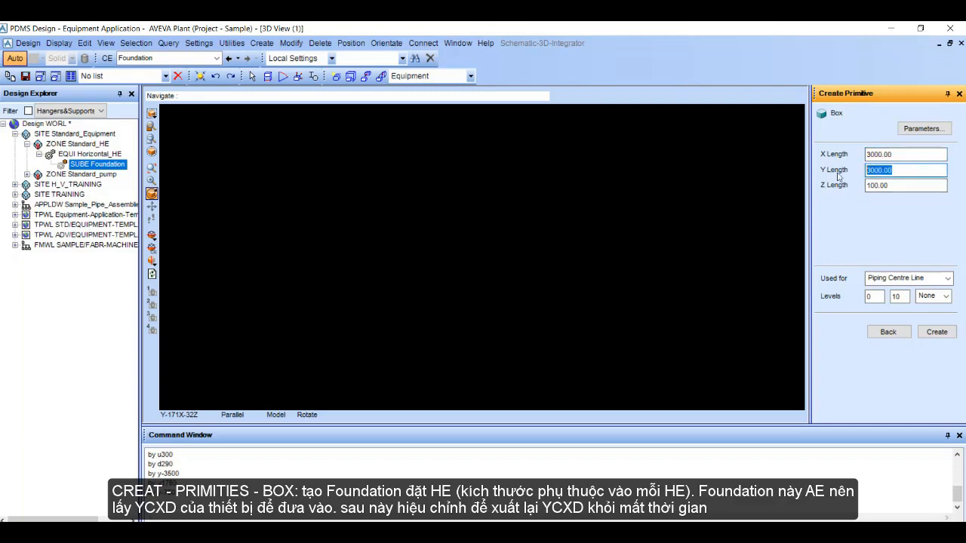
text(7000)
key(Tab)
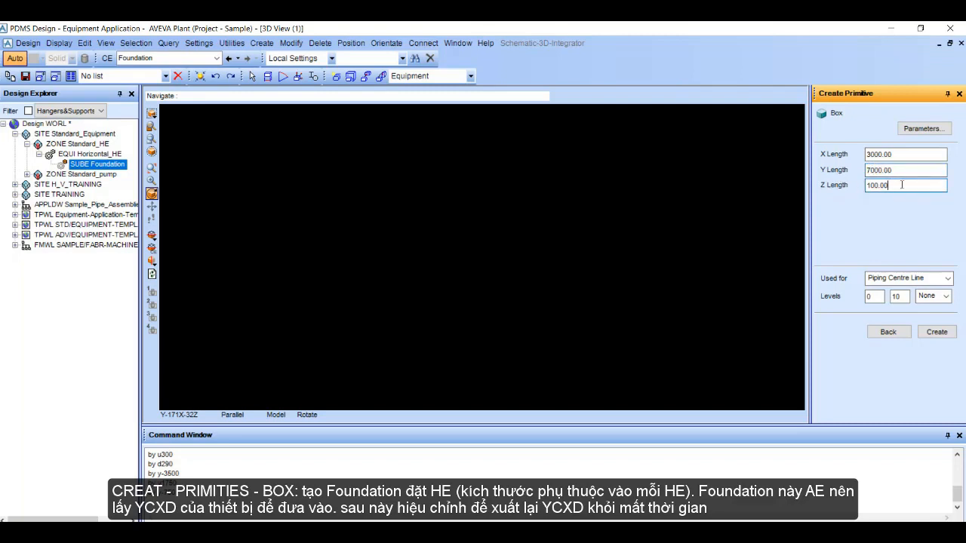
click(935, 332)
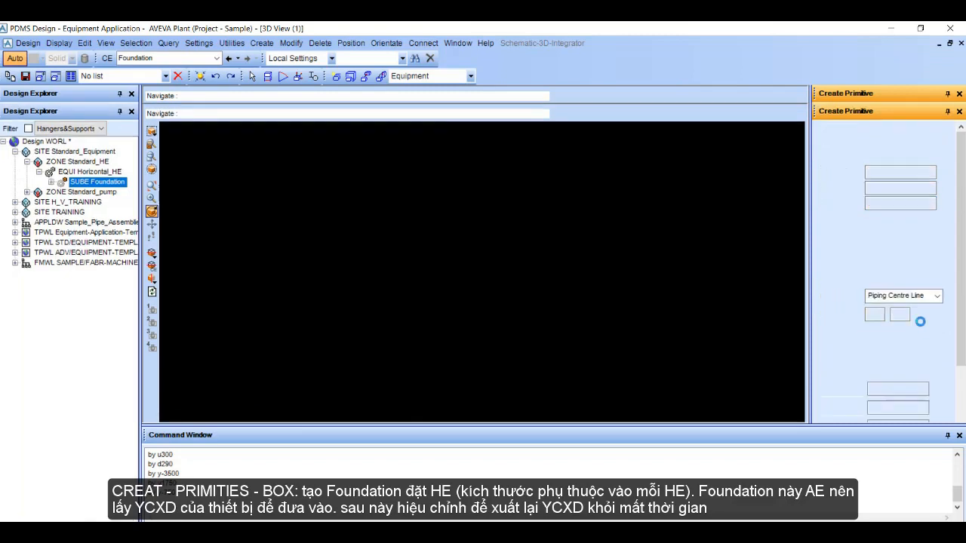
middle_drag(594, 320, 476, 273)
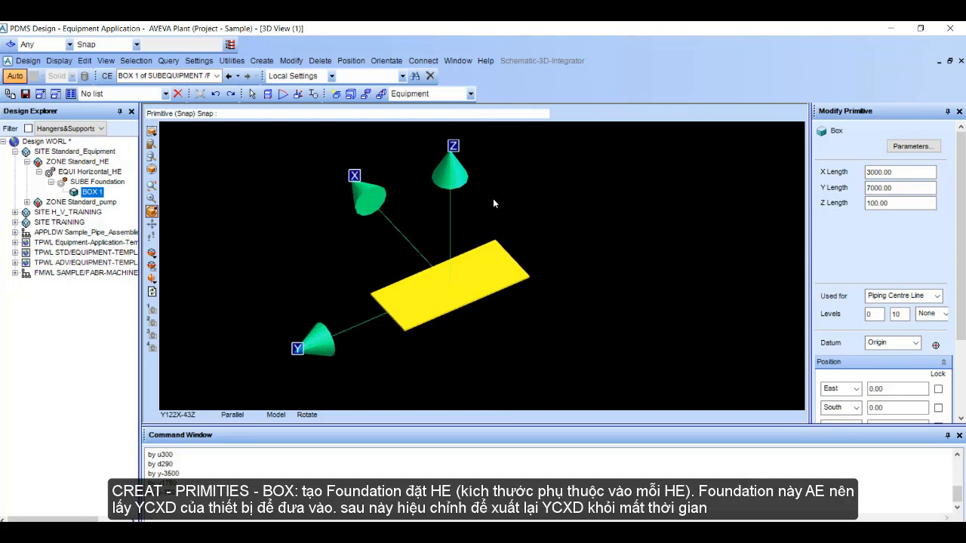
scroll(909, 242, down, 3)
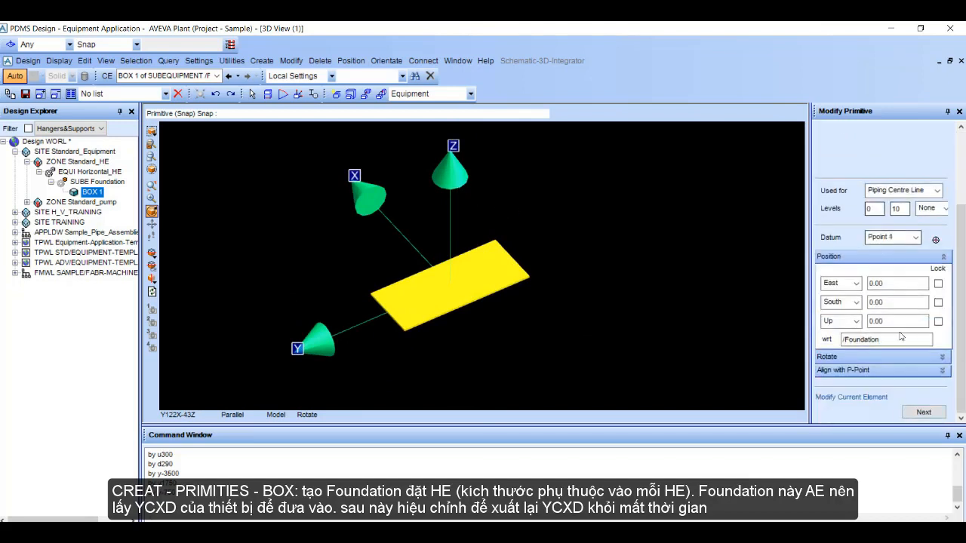
click(925, 410)
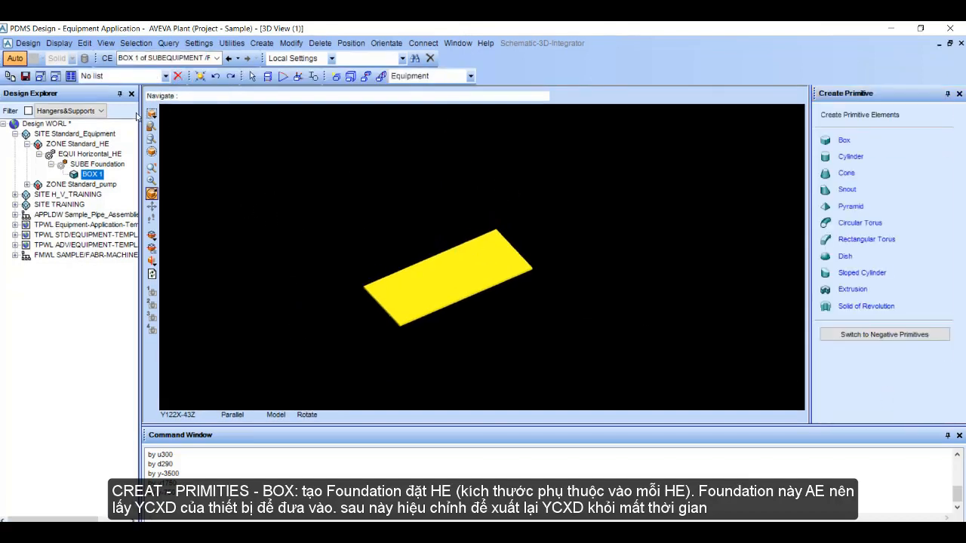
Step: Start a new standard equipment item and name it STD_HE
click(336, 76)
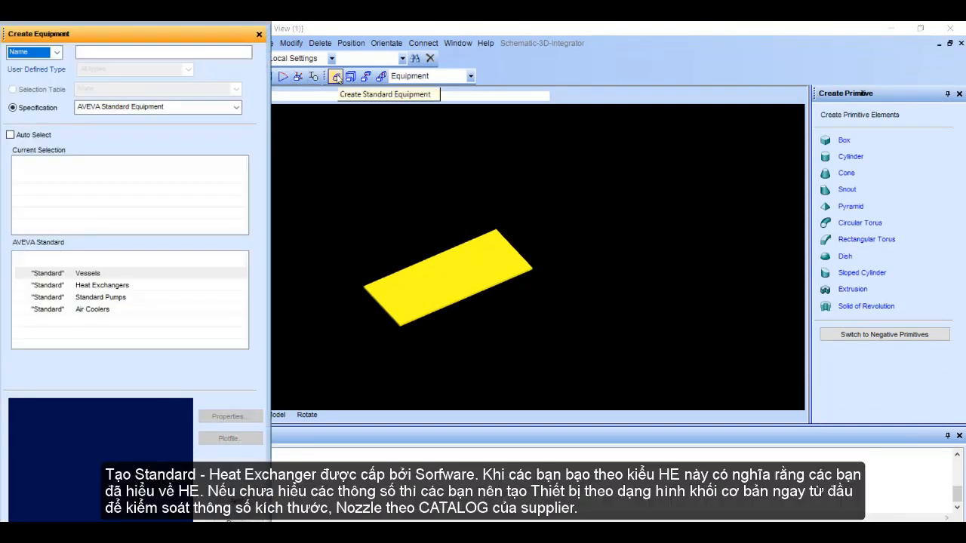
click(126, 52)
text(ST)
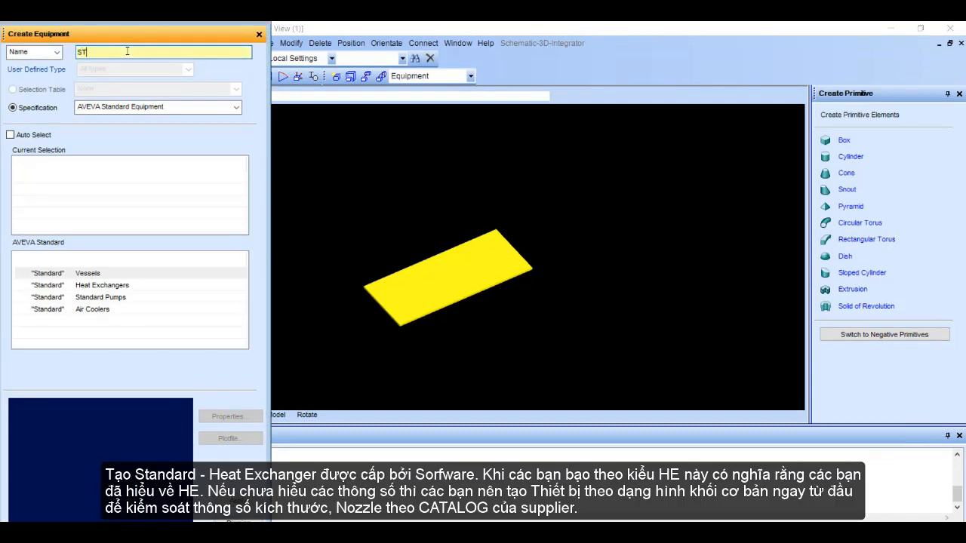
text(D_HE)
key(Return)
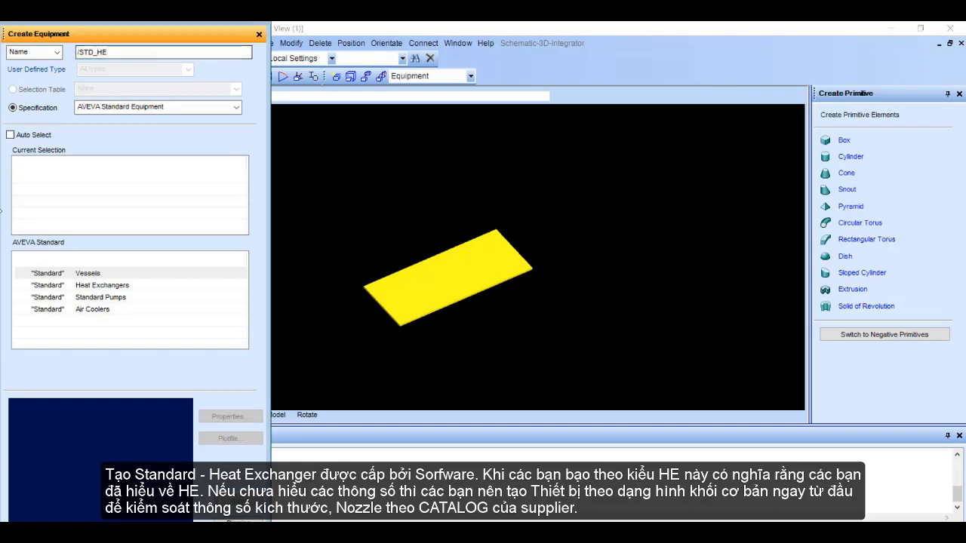
Step: Specify STD_HE as a horizontal shell and tube heat exchanger, type Dished & Flanged Ends, selection Dished And Flanged With Nozzles
click(100, 286)
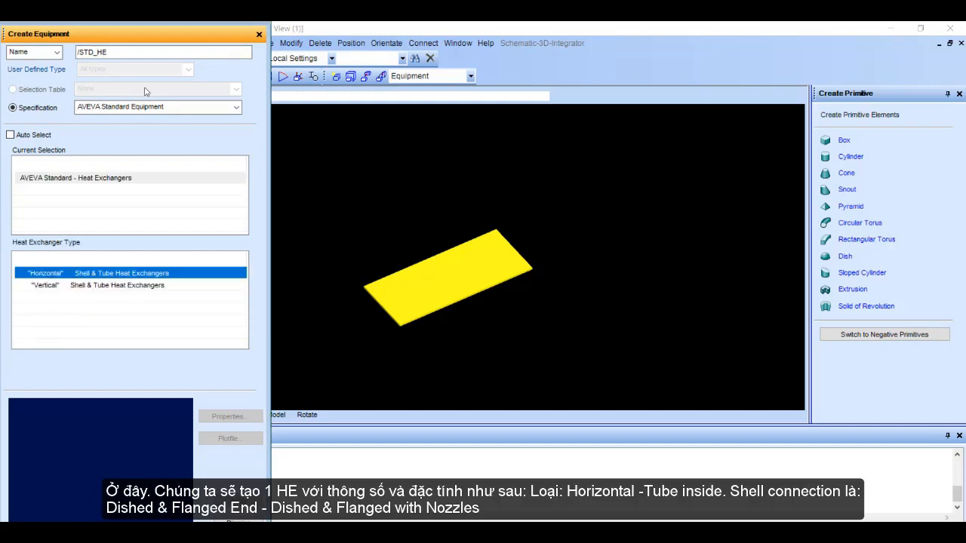
drag(120, 34, 727, 28)
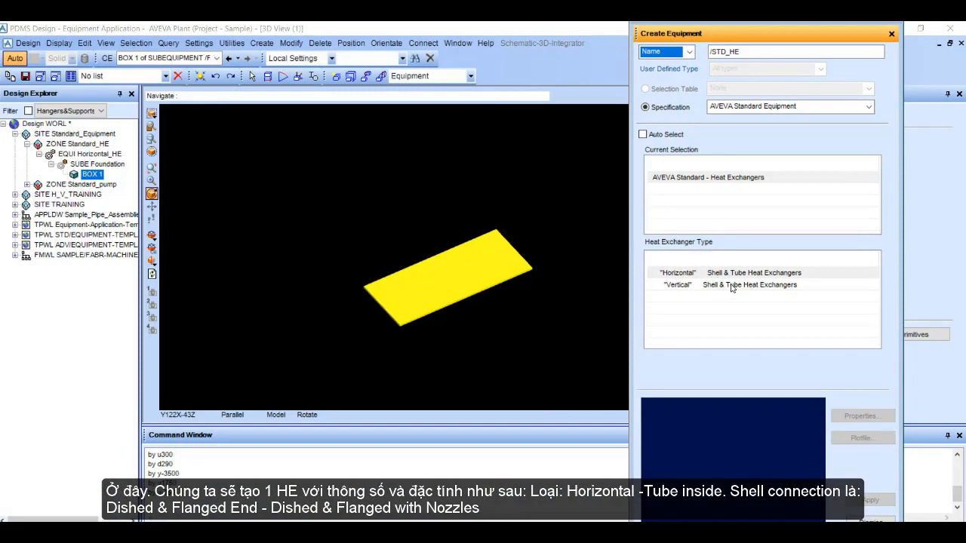
click(755, 275)
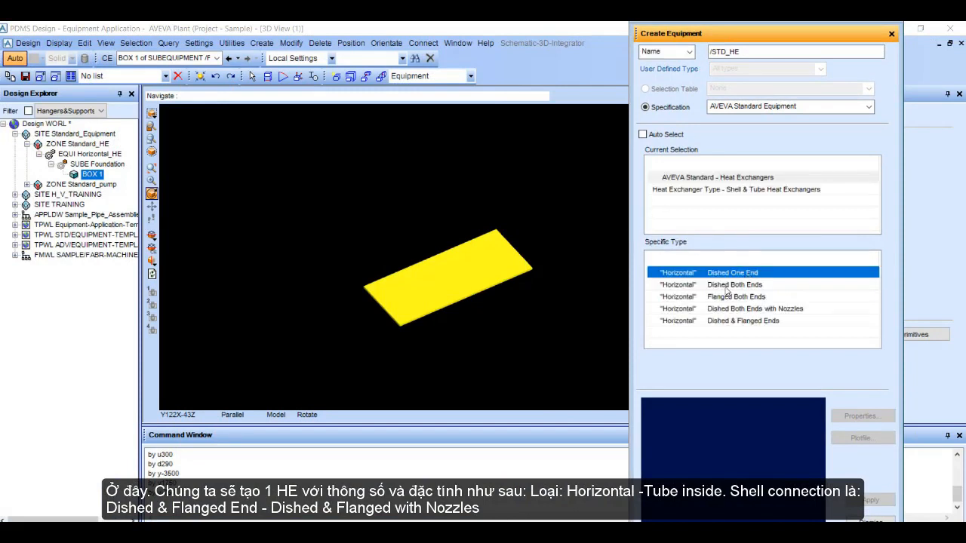
click(736, 322)
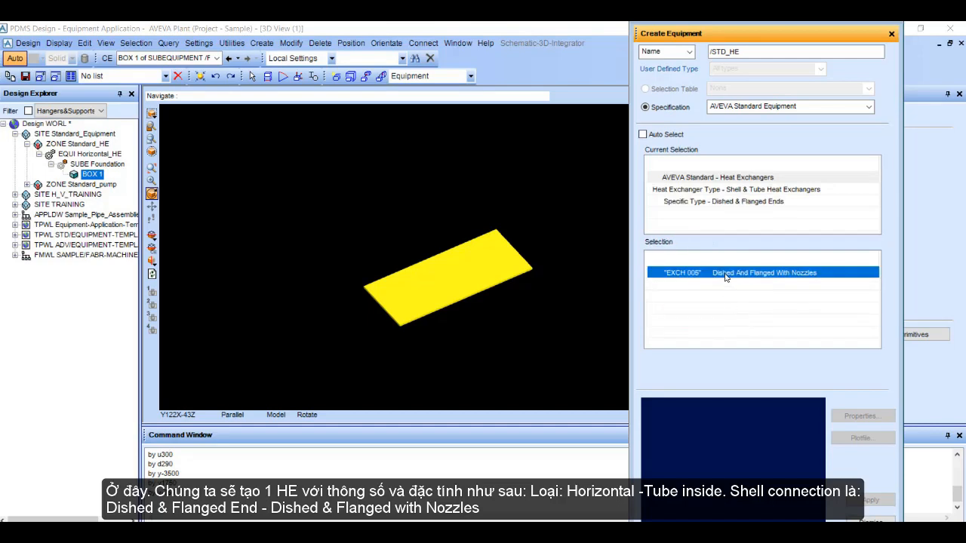
click(725, 277)
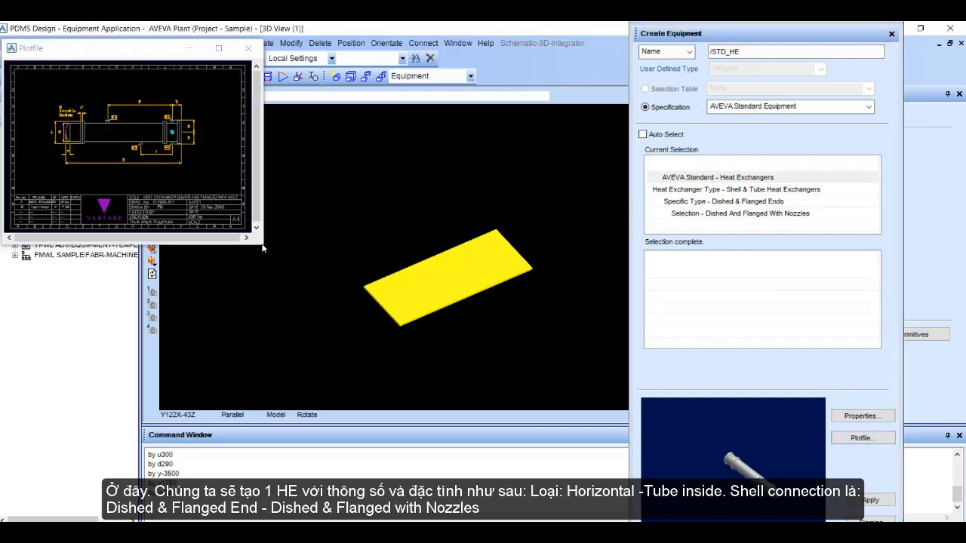
Step: Review the exchanger's dimension plotfile and place STD_HE with its origin snapped to the foundation box
drag(261, 245, 625, 518)
scroll(303, 249, up, 2)
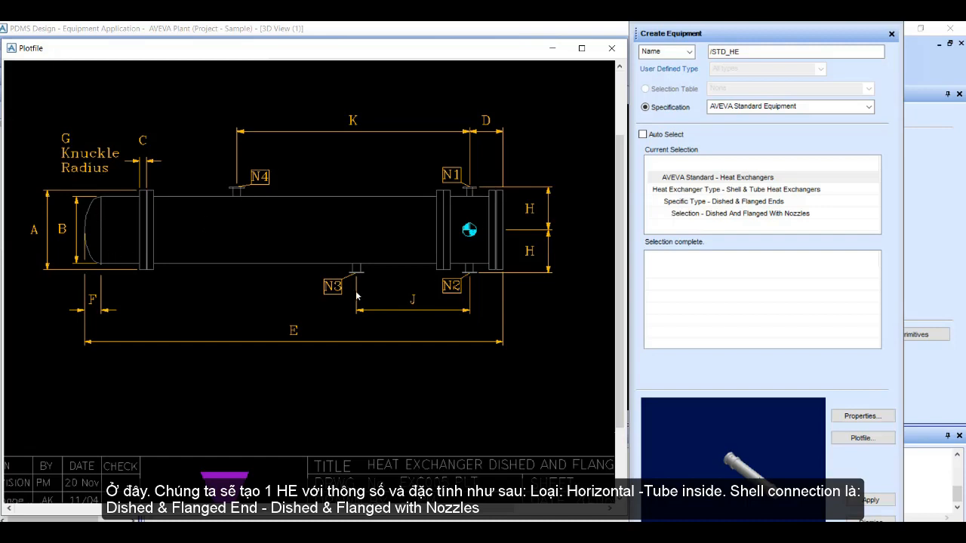
scroll(439, 273, down, 2)
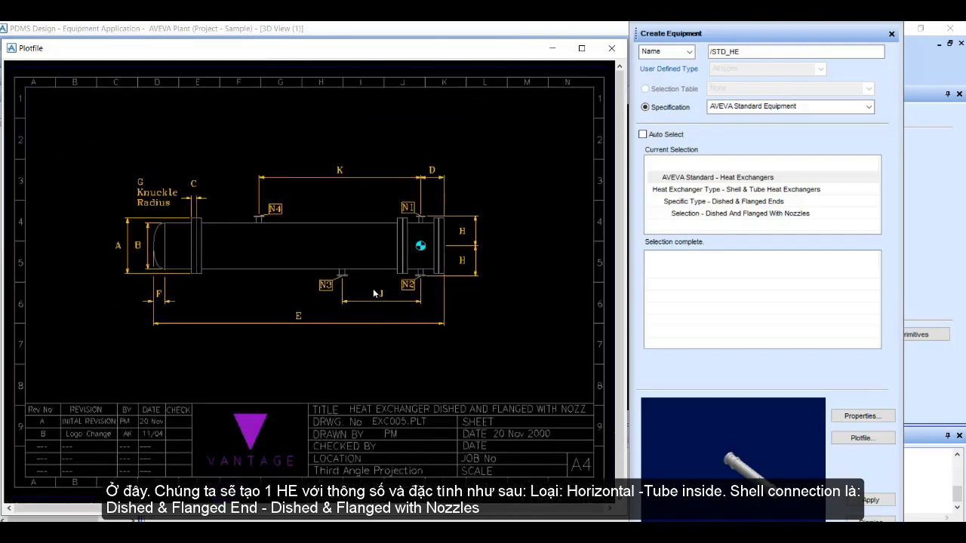
click(611, 50)
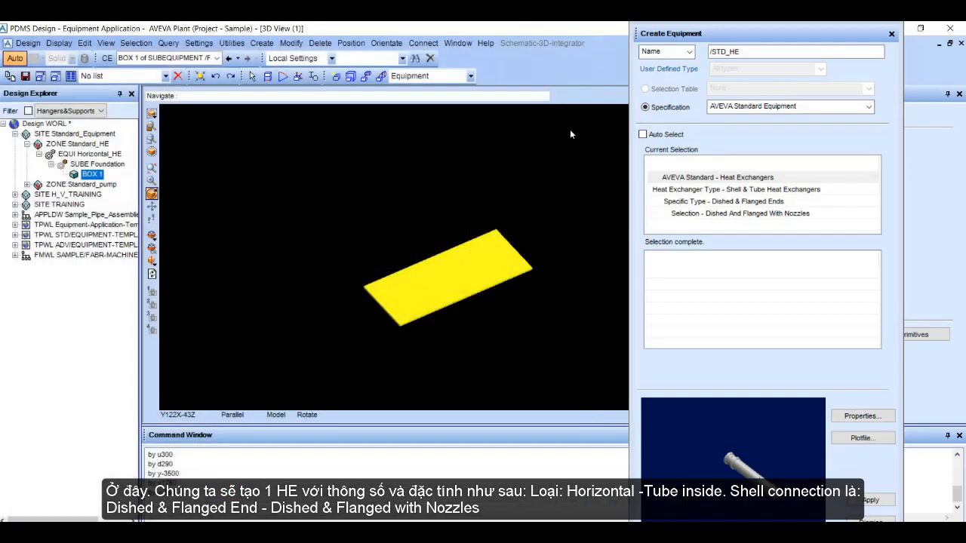
click(872, 501)
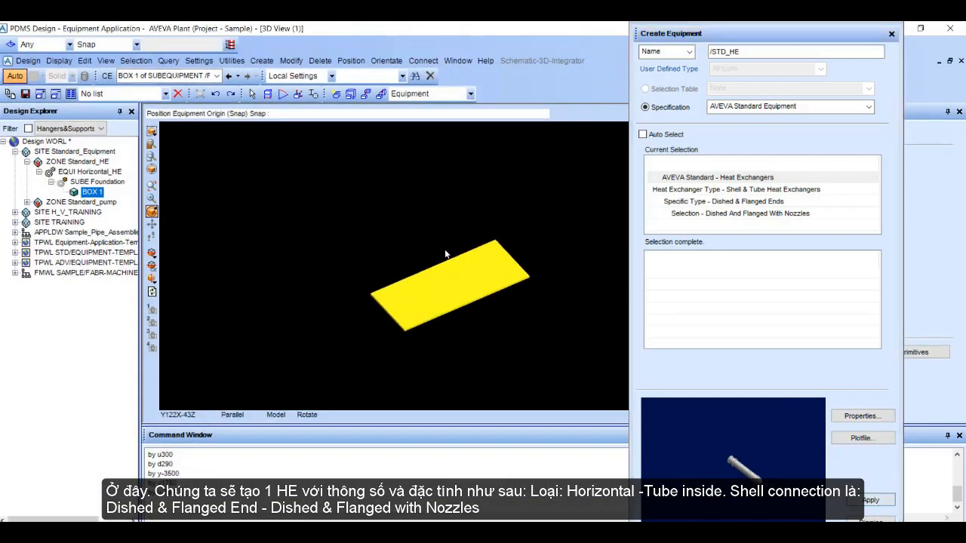
click(230, 45)
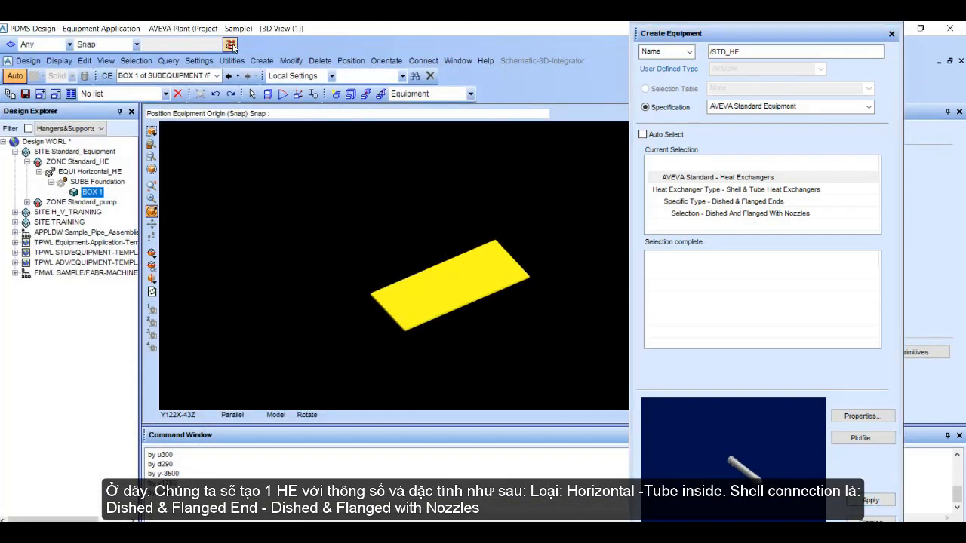
click(446, 290)
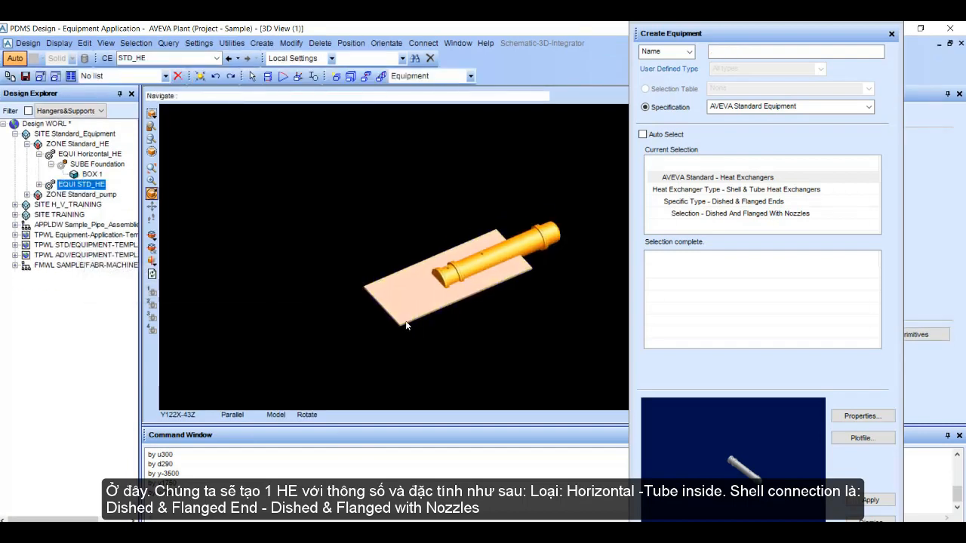
Step: Examine the position of the STD_HE exchanger relative to the foundation box from several sides
scroll(458, 288, up, 4)
middle_drag(522, 300, 522, 273)
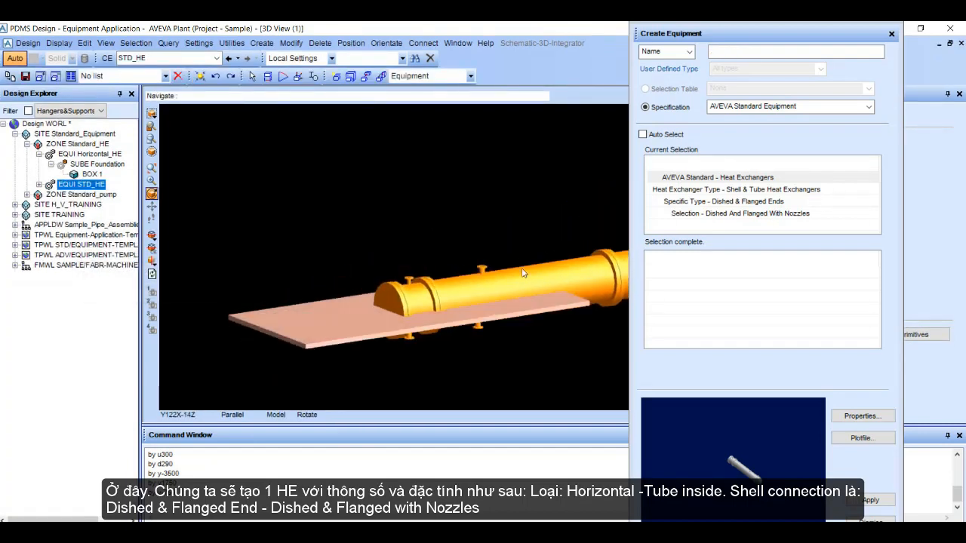
middle_click(506, 269)
middle_click(533, 241)
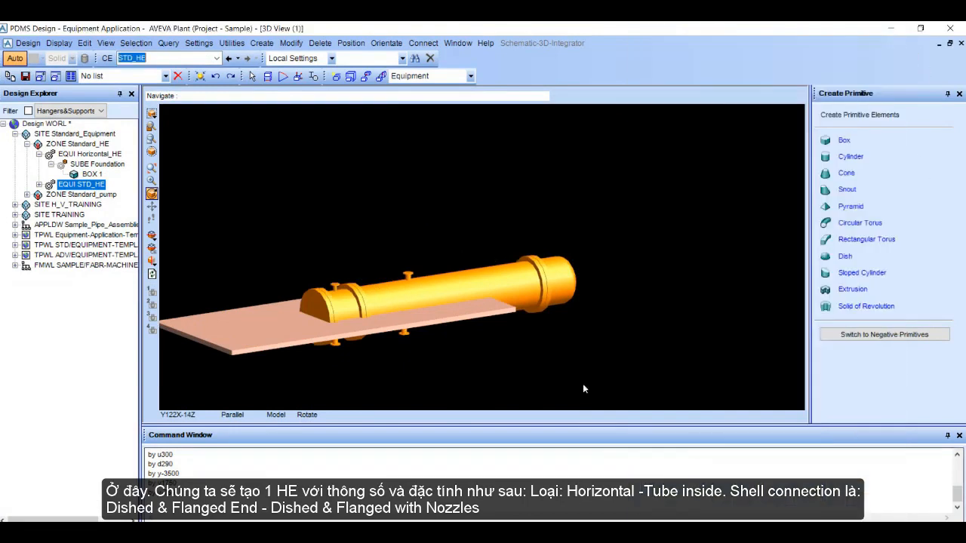
middle_drag(592, 317, 510, 362)
scroll(575, 360, up, 3)
middle_drag(575, 360, 562, 330)
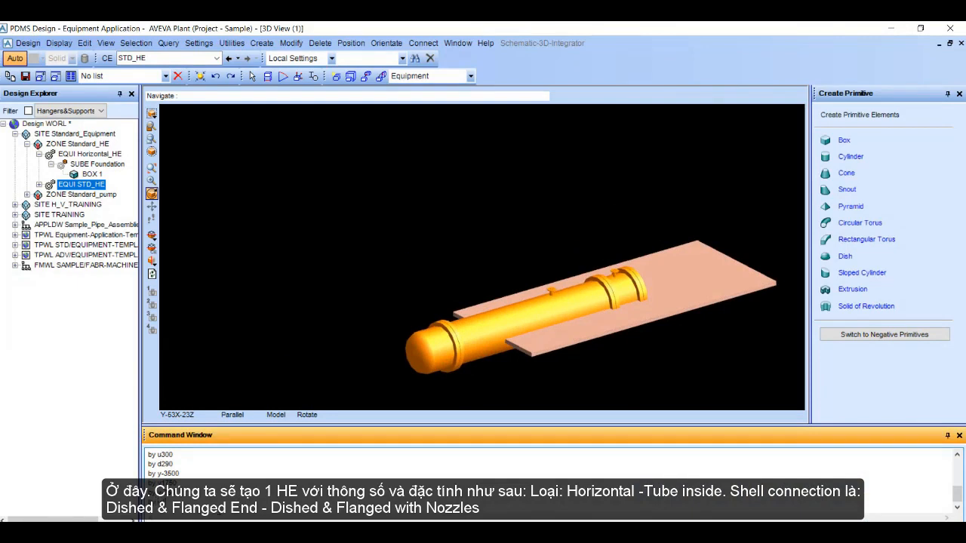
Step: Move the STD_HE exchanger up by 1500 mm so it sits above the foundation box
key(Return)
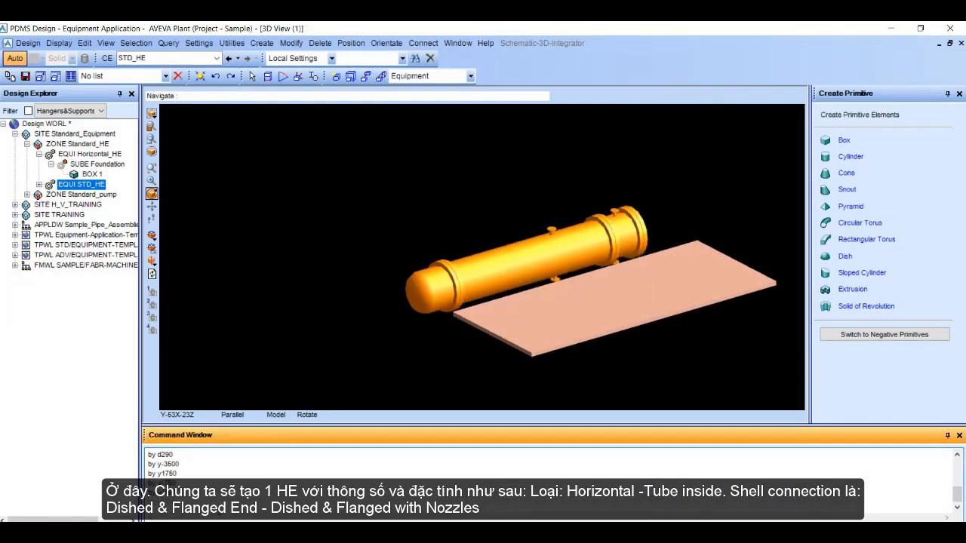
scroll(563, 277, down, 3)
middle_drag(564, 280, 503, 275)
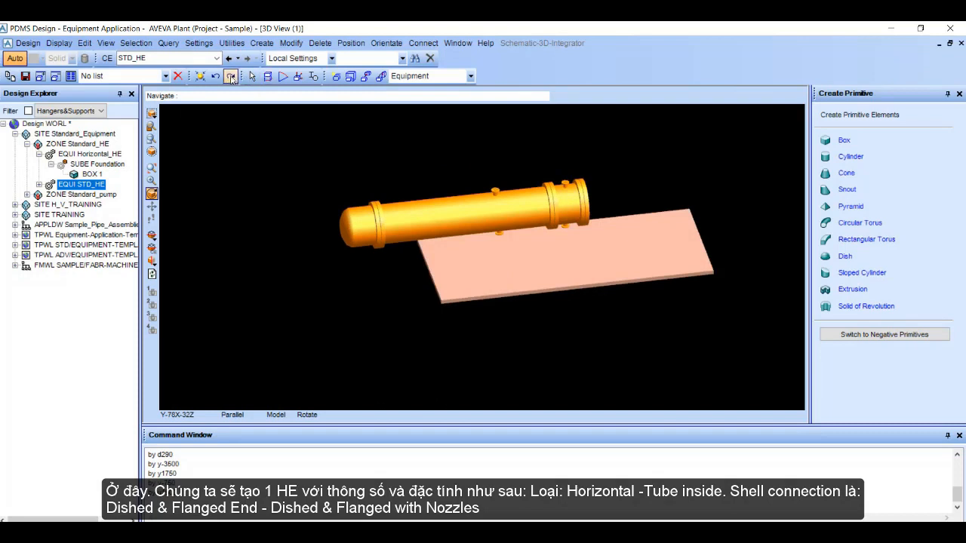
Step: Measure the offset from the exchanger shell to the foundation box's centre and move STD_HE along Y to centre it over the foundation
click(268, 76)
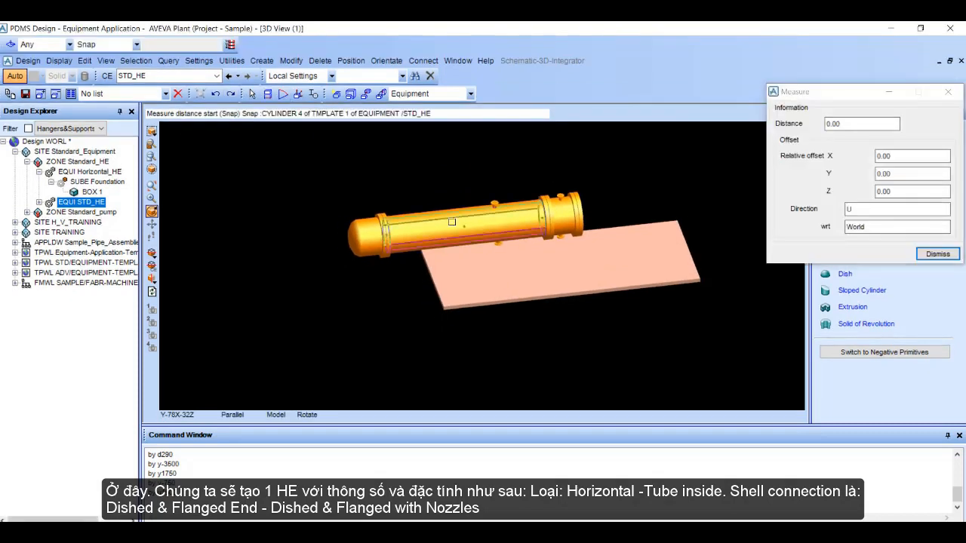
click(451, 222)
click(557, 280)
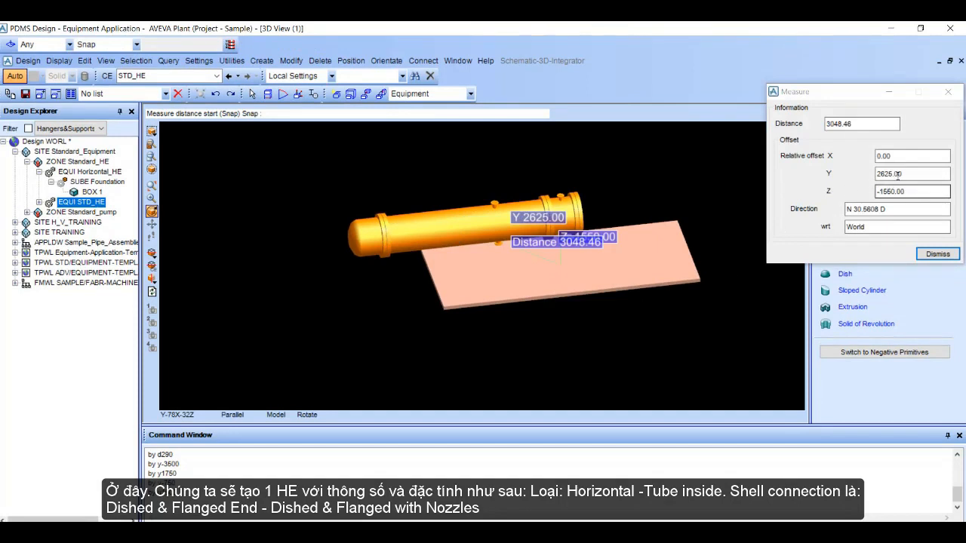
click(257, 504)
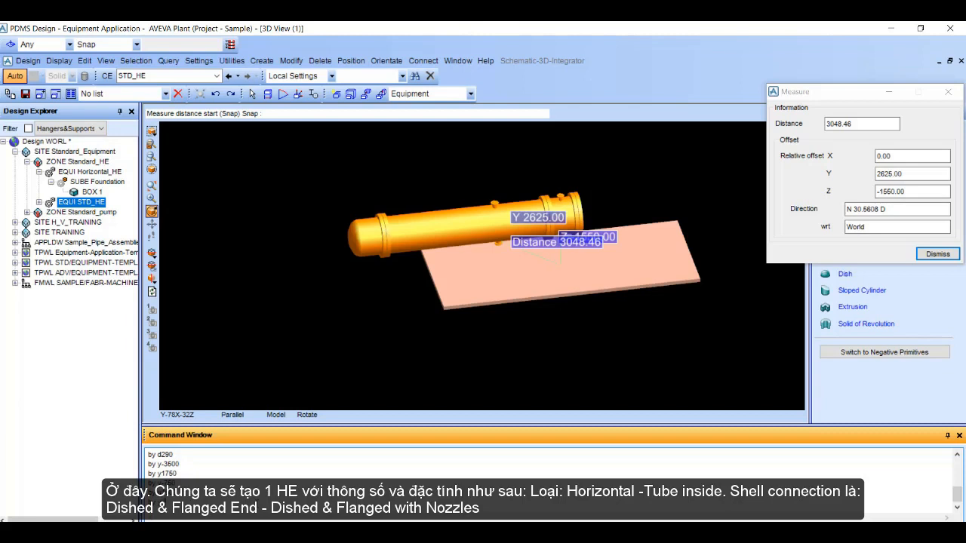
key(Return)
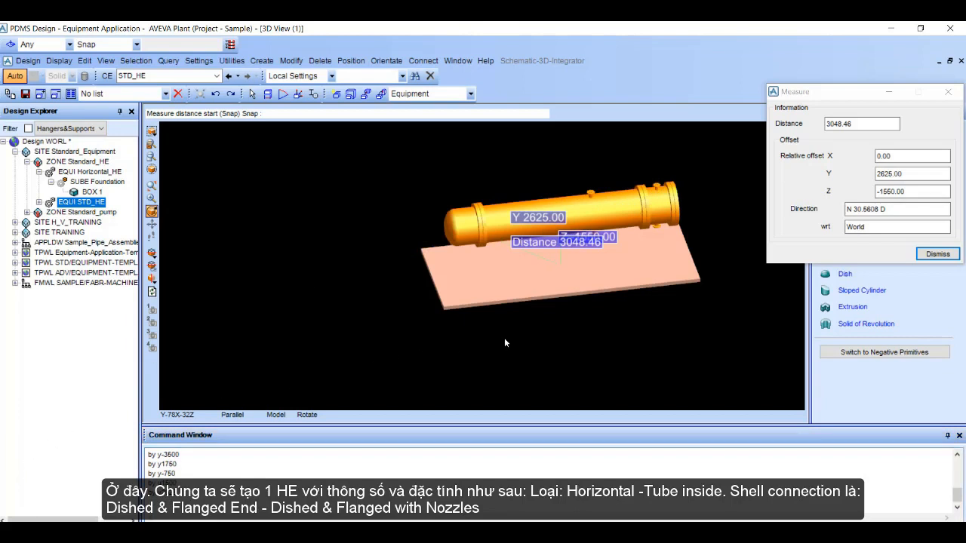
click(938, 254)
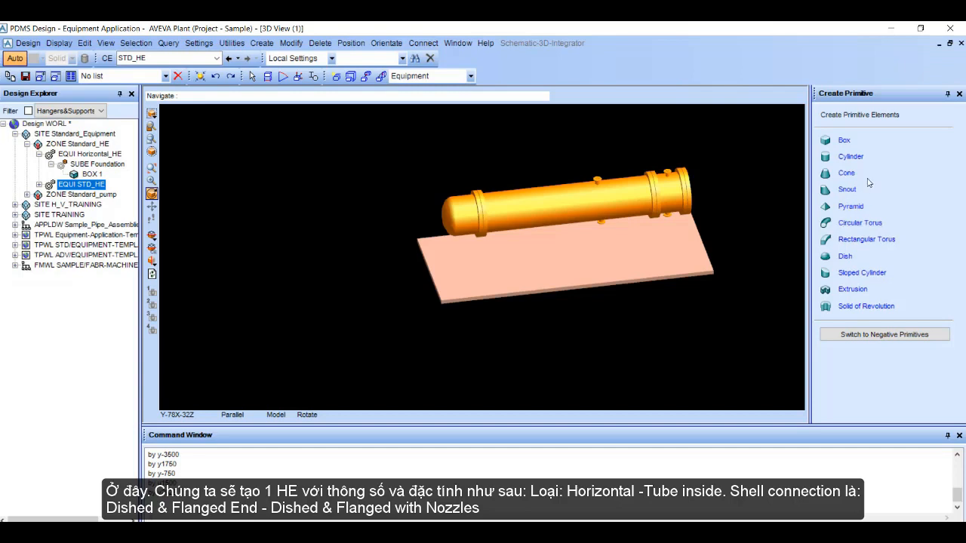
Step: Start a rectangular torus primitive in STD_HE with an inside radius of 500 and an outside radius of 510
click(850, 243)
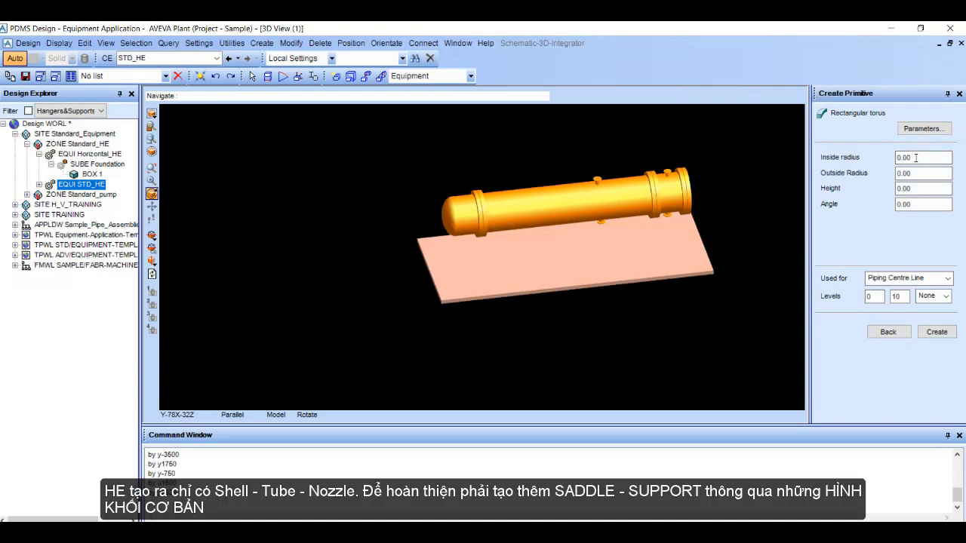
click(915, 158)
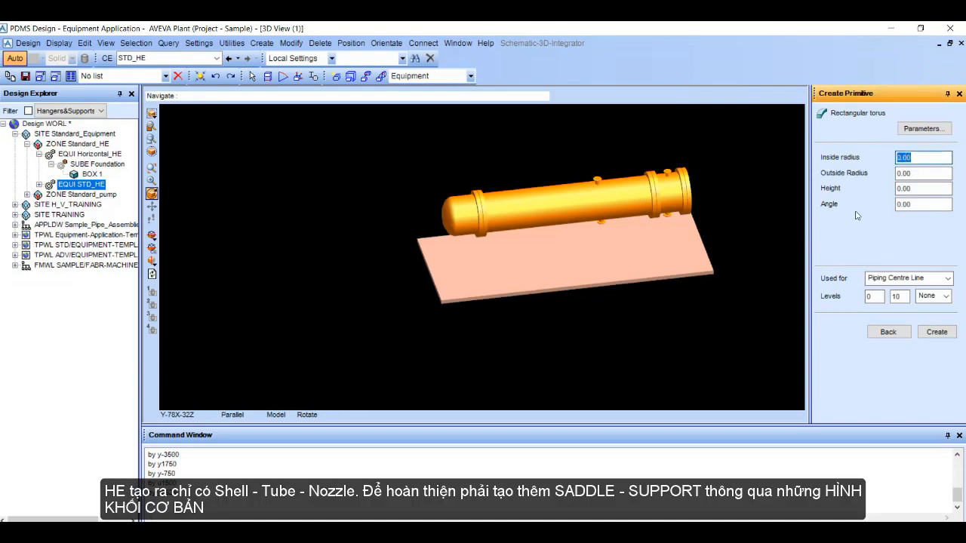
text(500)
key(Tab)
drag(915, 174, 869, 187)
text(510)
key(Tab)
Step: Set the rectangular torus height to 200 and its angle to 120, and create the primitive
drag(912, 189, 895, 190)
text(2)
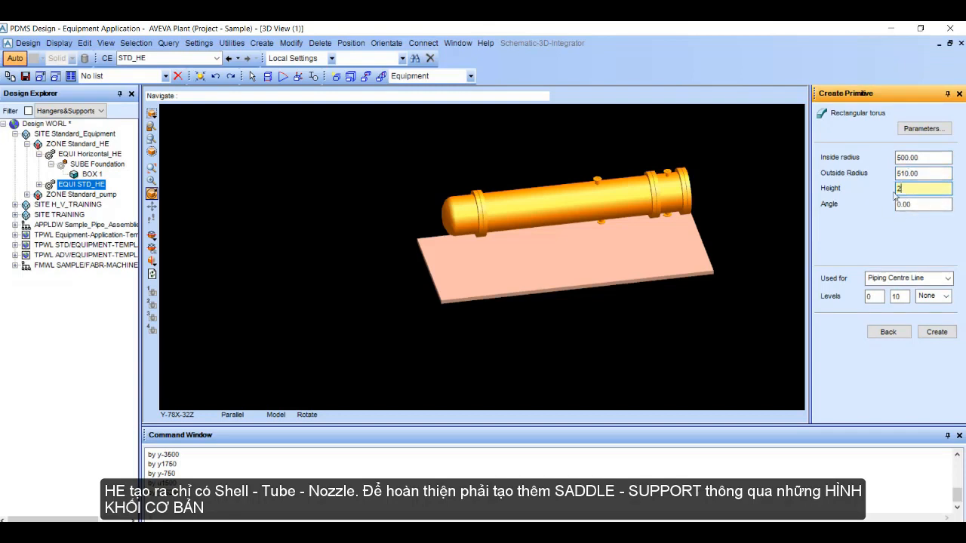
text(00)
key(Tab)
drag(912, 205, 887, 207)
text(120)
key(Tab)
click(936, 332)
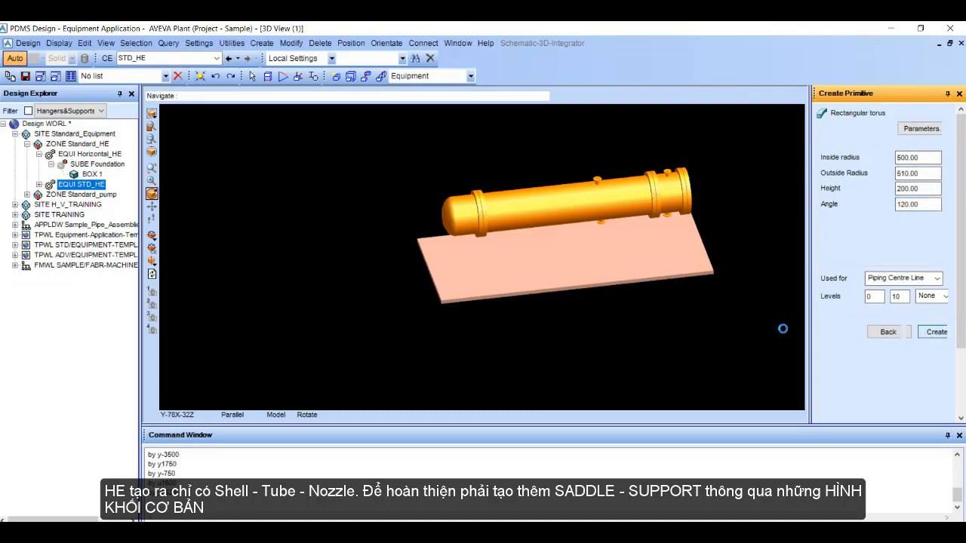
Step: Rotate the rectangular torus 90 degrees about X so it wraps around the exchanger's axis
scroll(633, 208, up, 2)
middle_click(694, 208)
scroll(699, 197, up, 1)
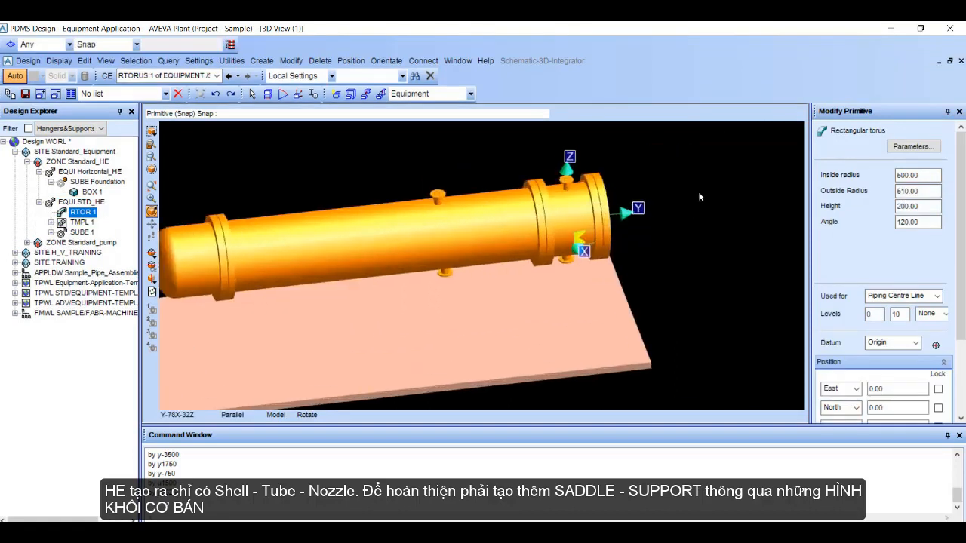
scroll(698, 198, up, 3)
middle_drag(599, 265, 574, 266)
scroll(534, 247, up, 3)
scroll(533, 269, down, 1)
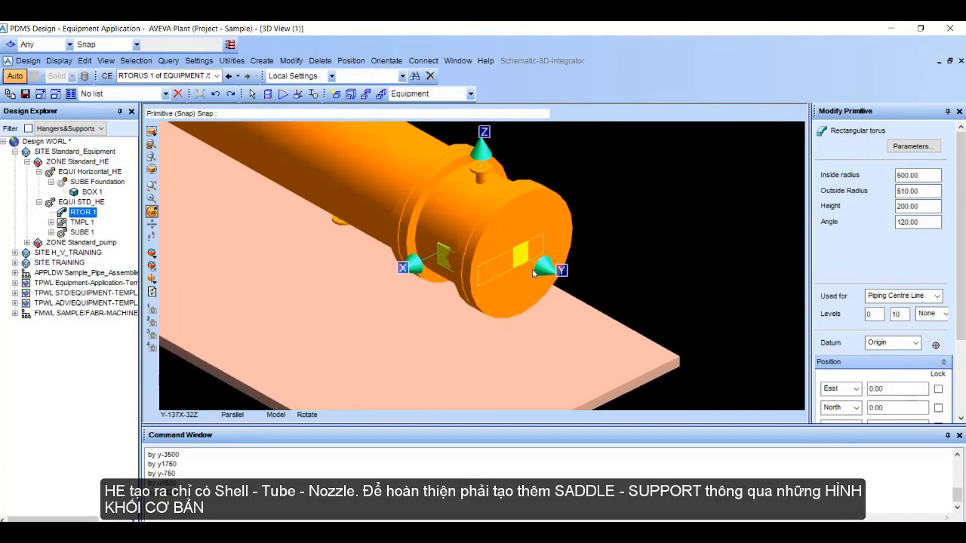
scroll(926, 347, down, 3)
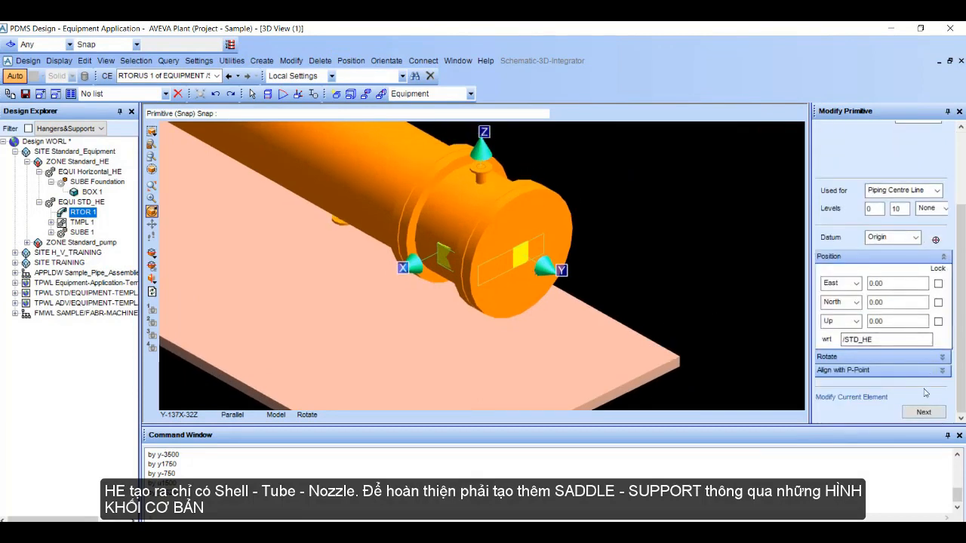
click(948, 361)
click(898, 372)
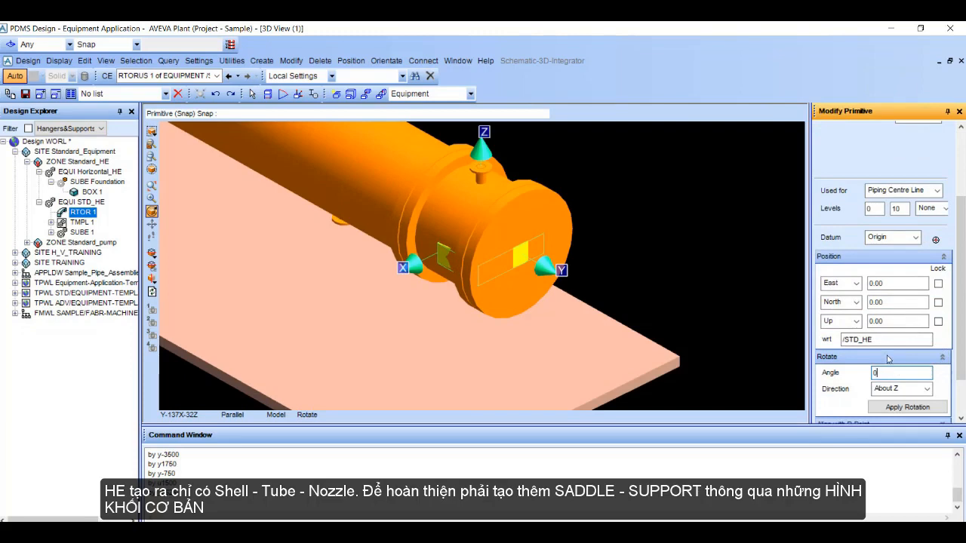
key(BackSpace)
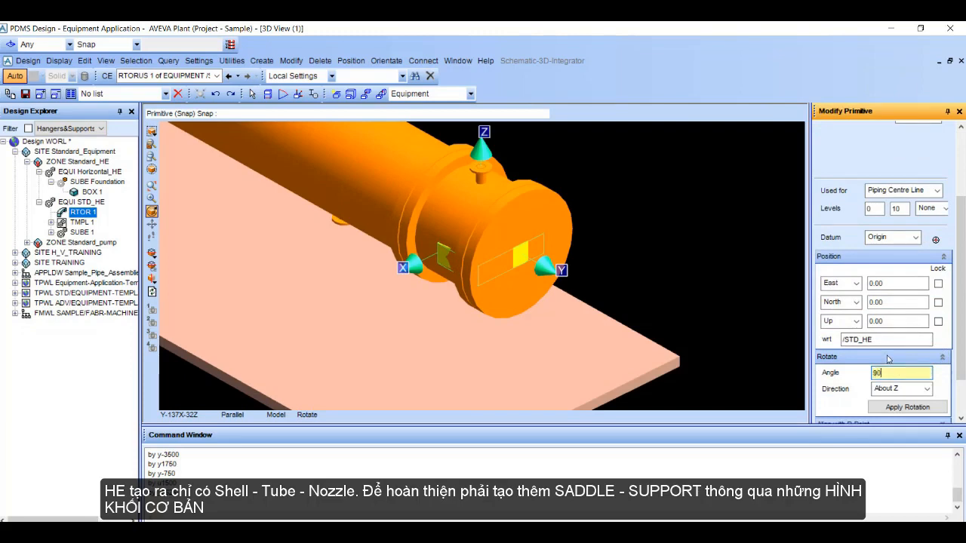
text(90)
key(Tab)
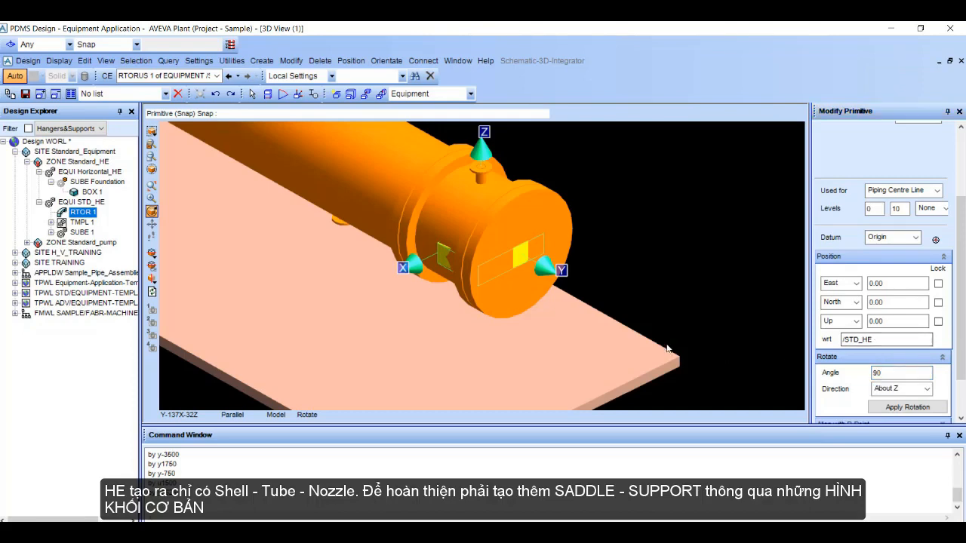
click(909, 394)
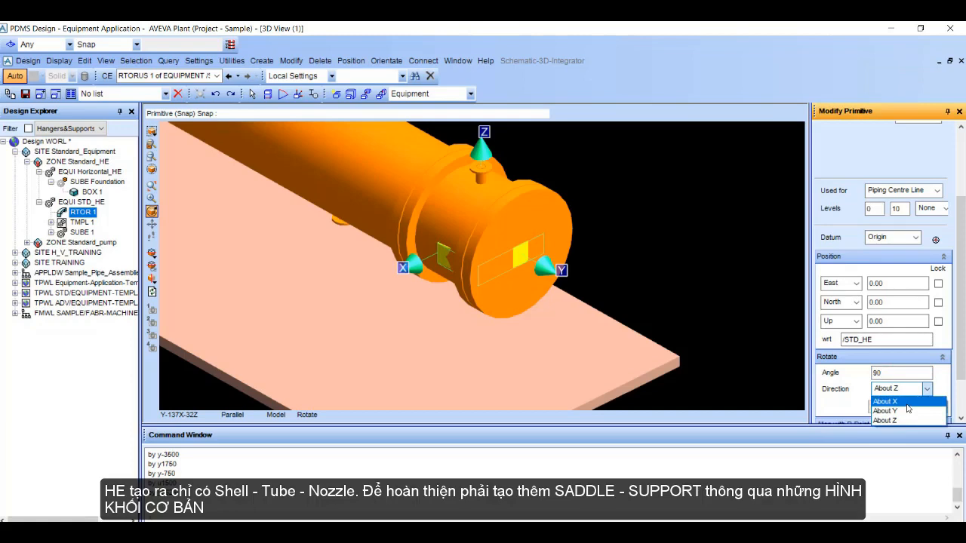
click(905, 401)
click(894, 407)
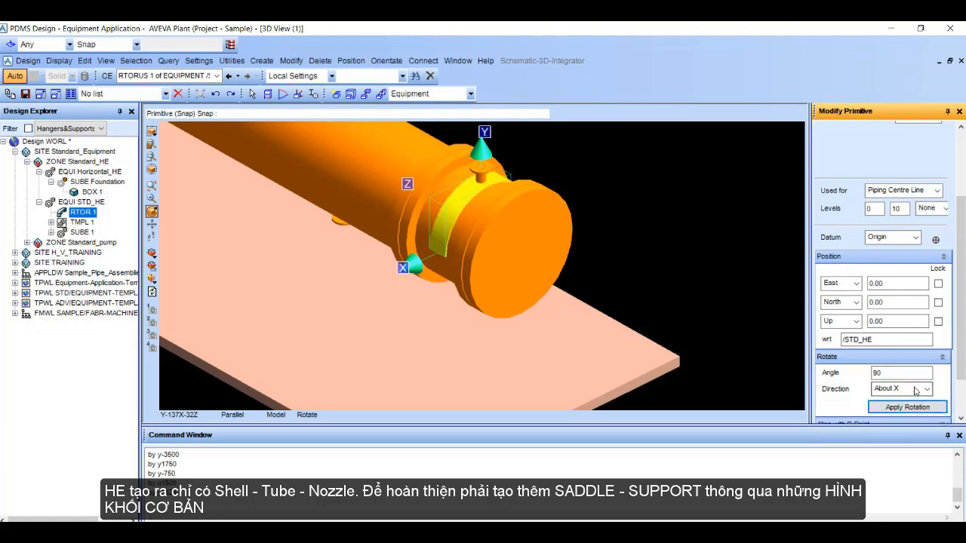
Step: Rotate the rectangular torus about Z by 90 degrees twice to bring it to the underside of the exchanger
click(922, 391)
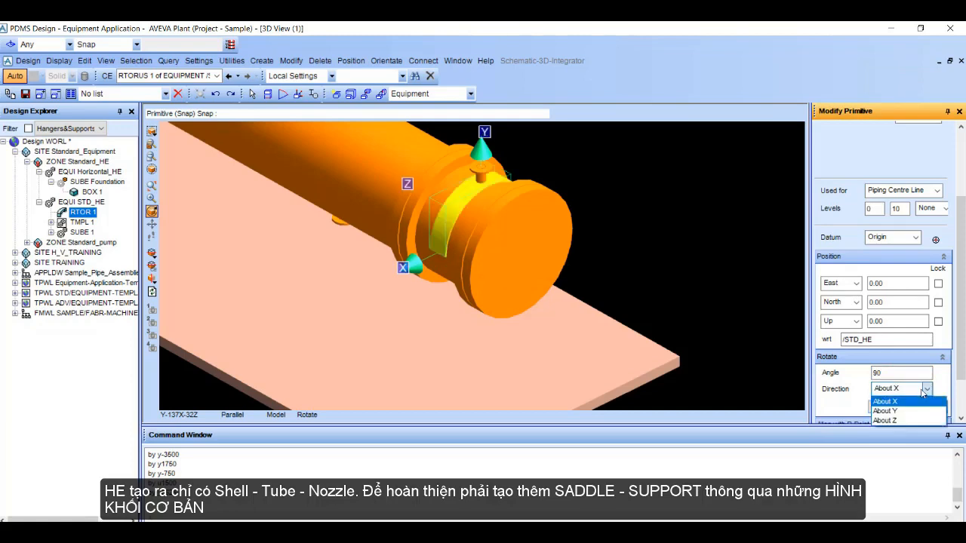
click(903, 420)
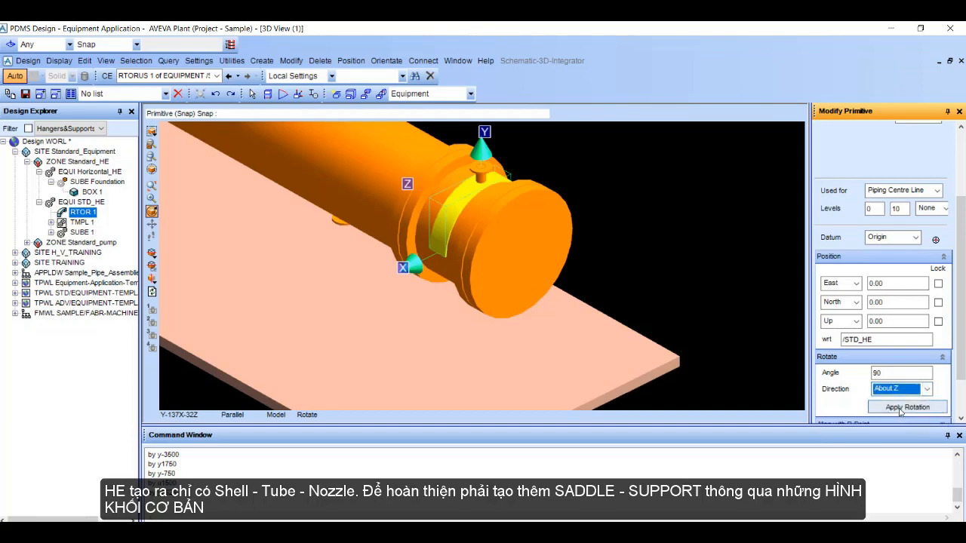
click(900, 408)
click(899, 410)
Step: Rotate the rectangular torus a further 30 degrees about Z and finish modifying the primitive
middle_drag(487, 341, 477, 280)
scroll(479, 280, up, 1)
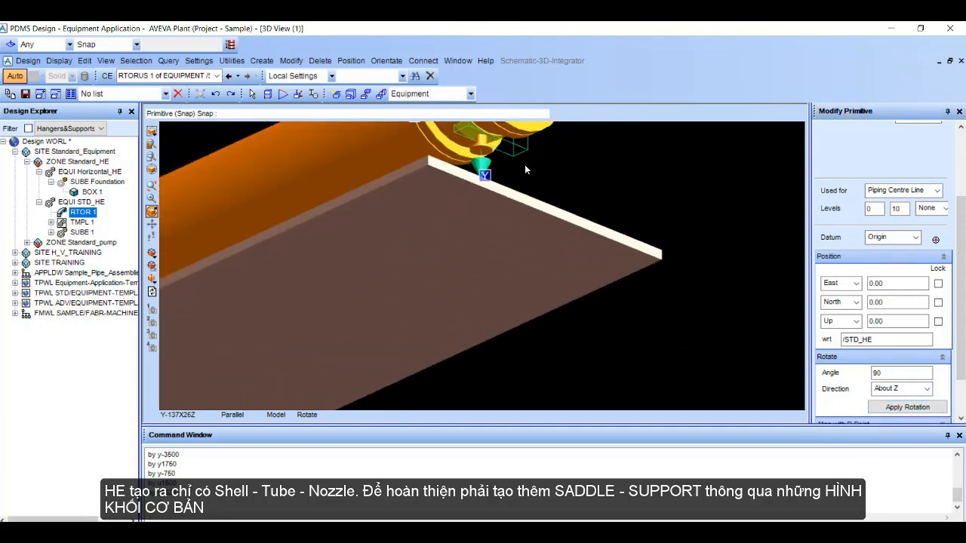
middle_click(524, 164)
scroll(524, 164, up, 2)
double_click(894, 372)
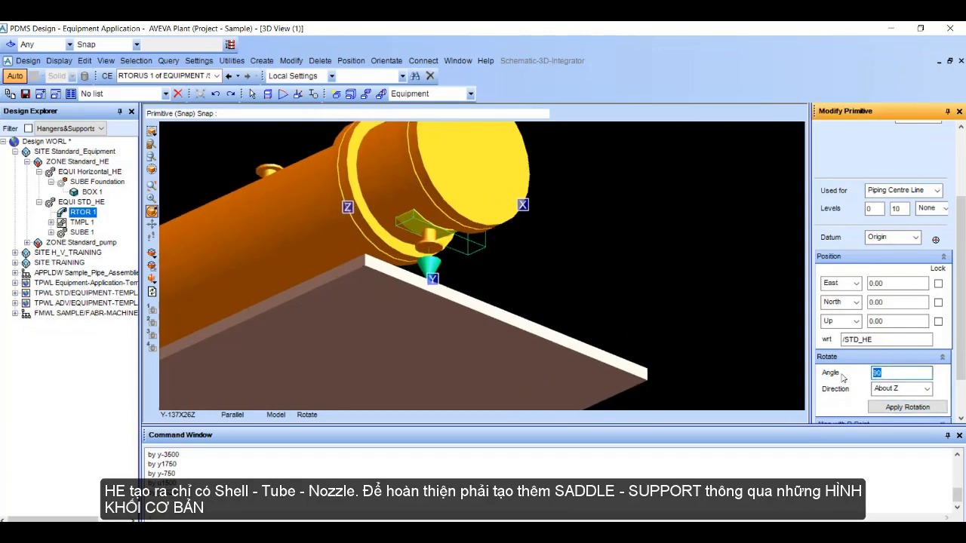
text(30)
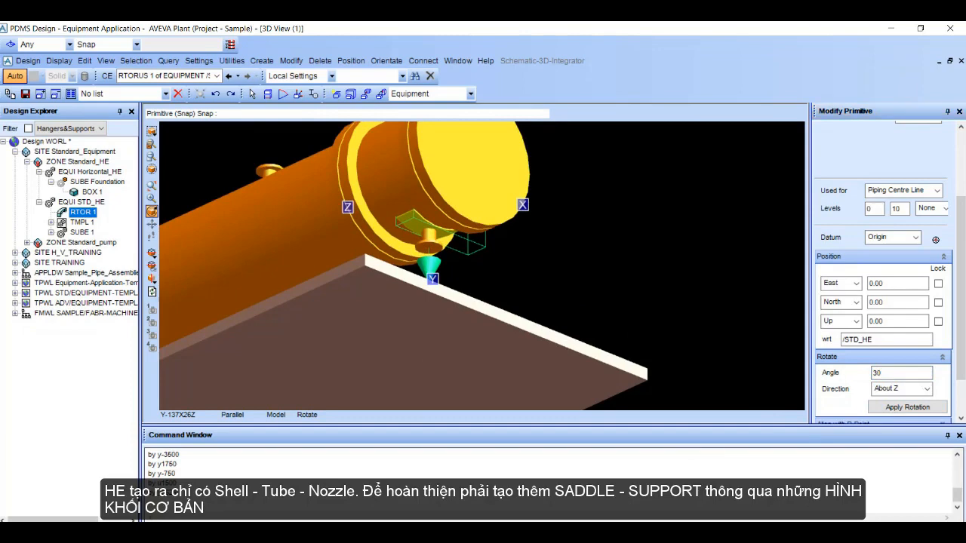
click(907, 406)
scroll(474, 261, down, 3)
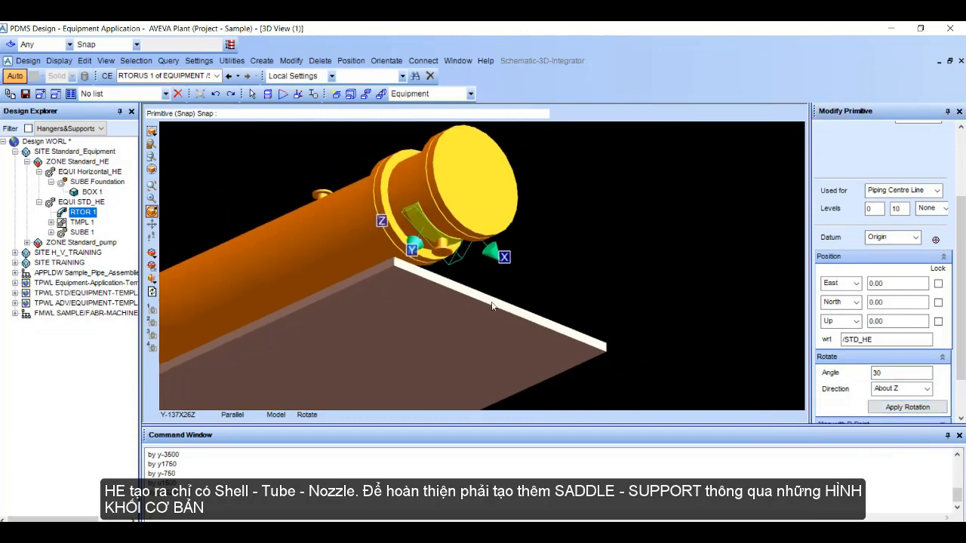
middle_drag(474, 266, 336, 346)
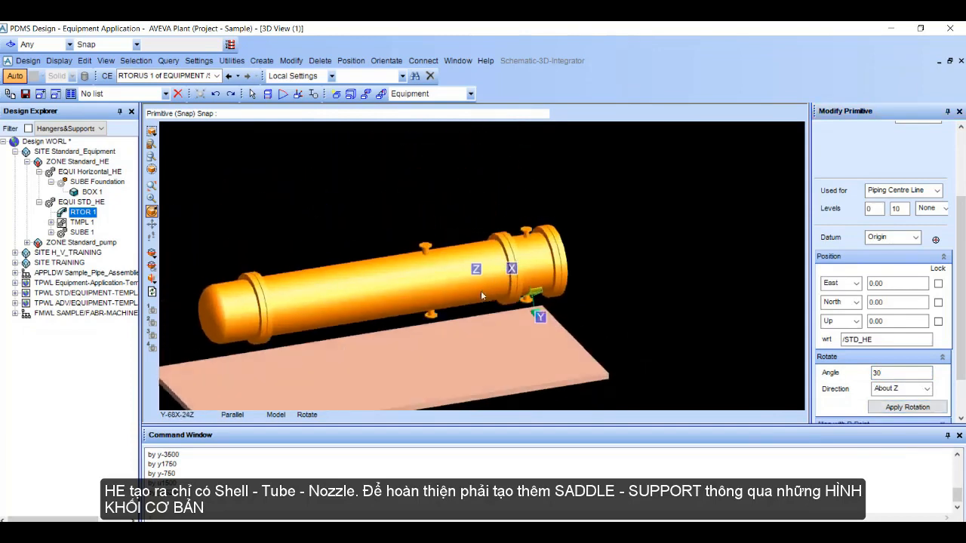
scroll(483, 292, up, 3)
scroll(510, 309, up, 1)
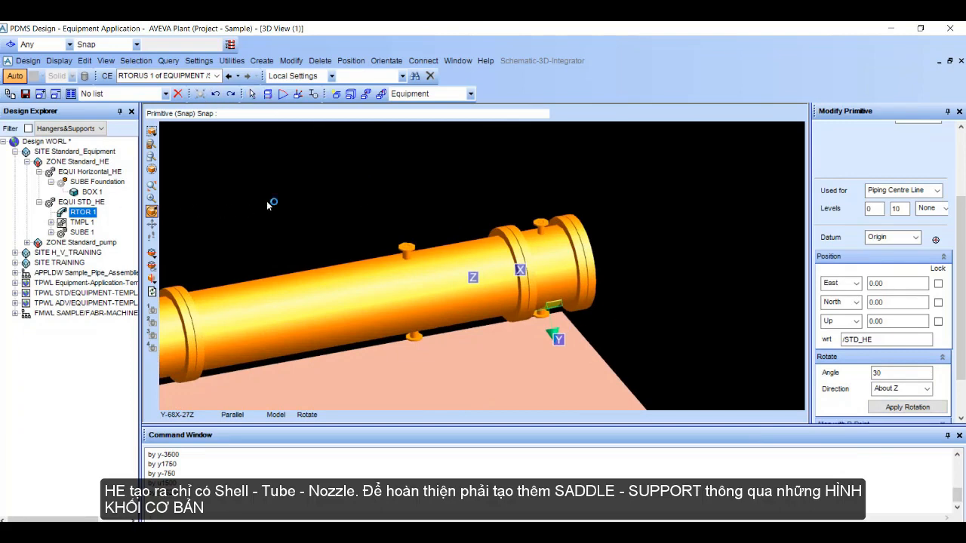
scroll(885, 354, down, 3)
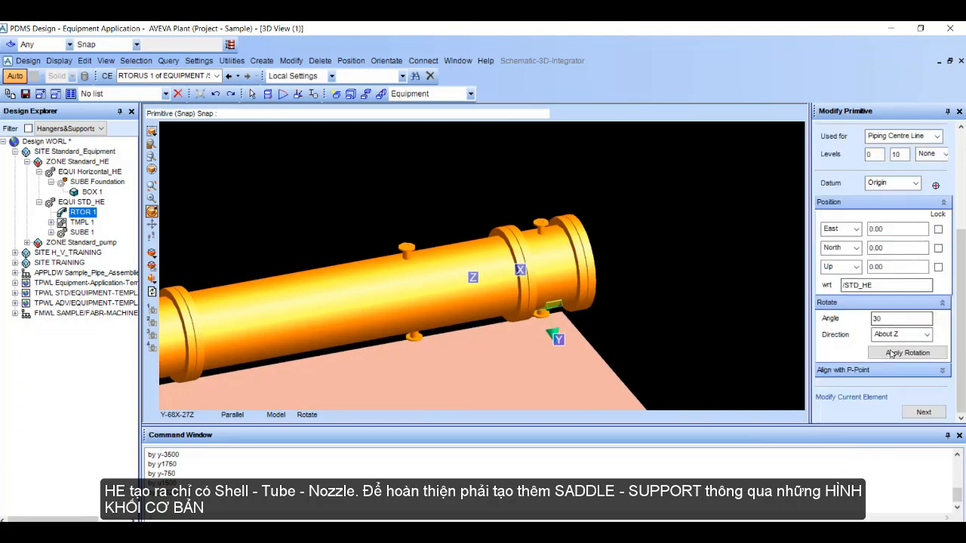
click(922, 413)
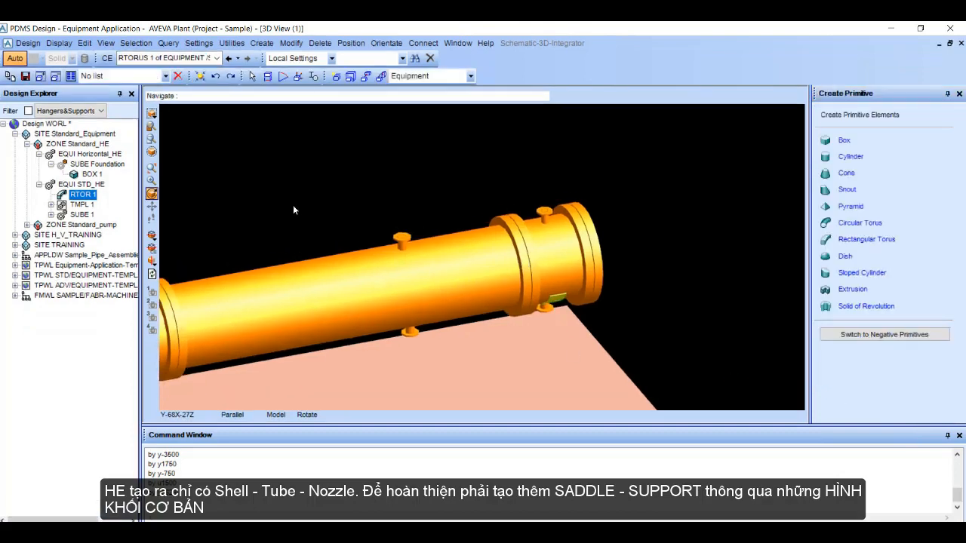
click(200, 75)
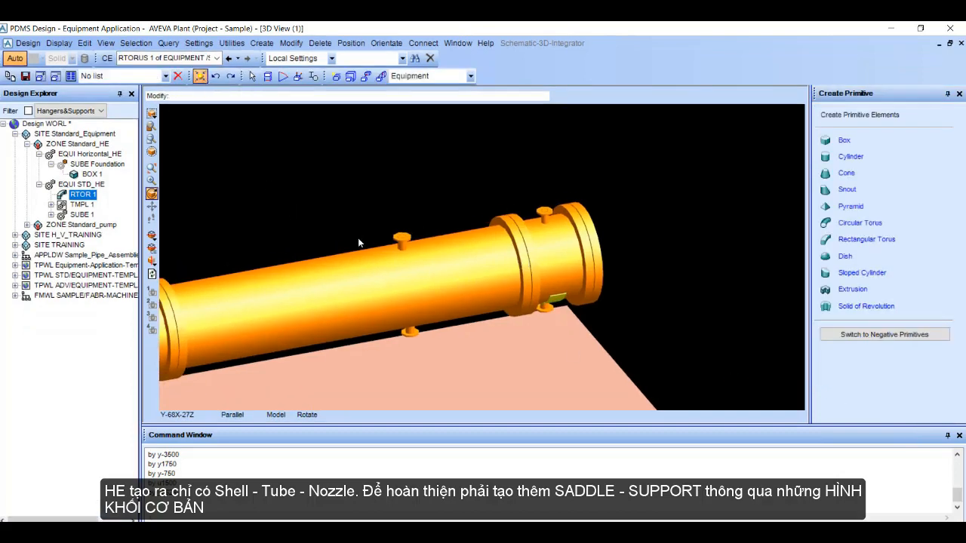
click(562, 302)
scroll(562, 302, up, 5)
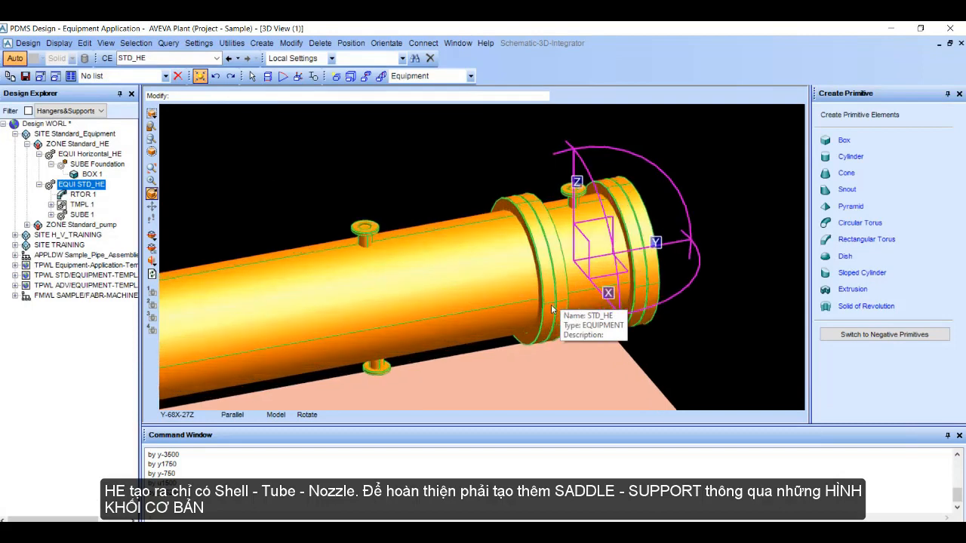
click(90, 174)
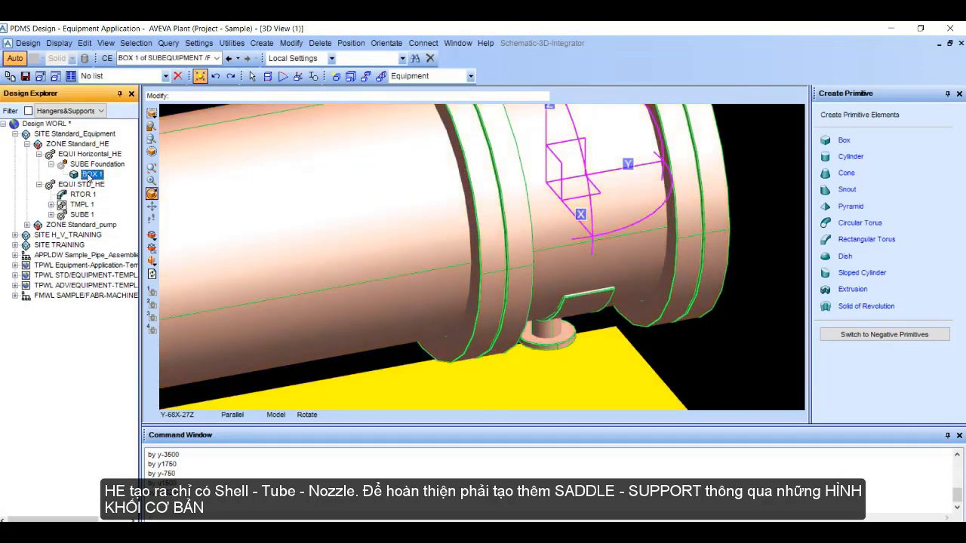
click(200, 75)
click(583, 308)
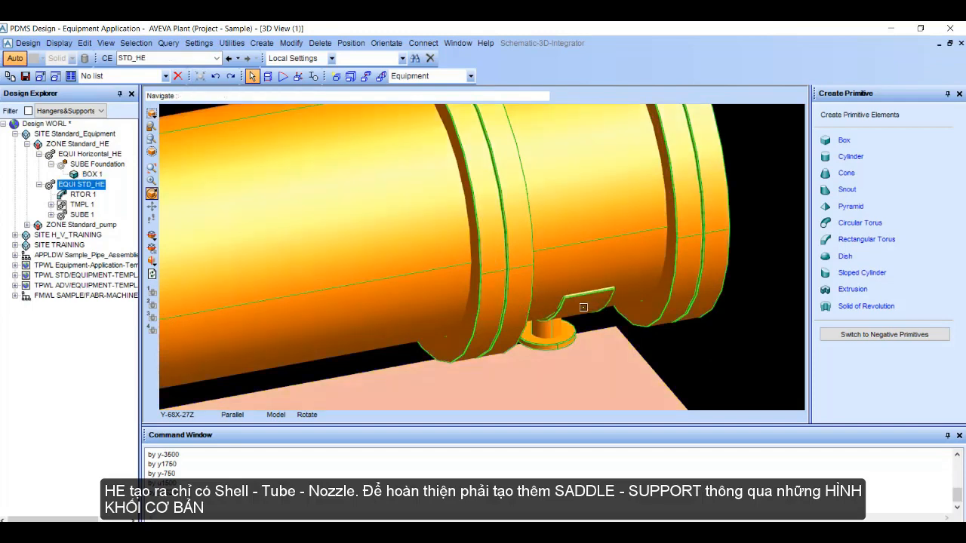
click(92, 174)
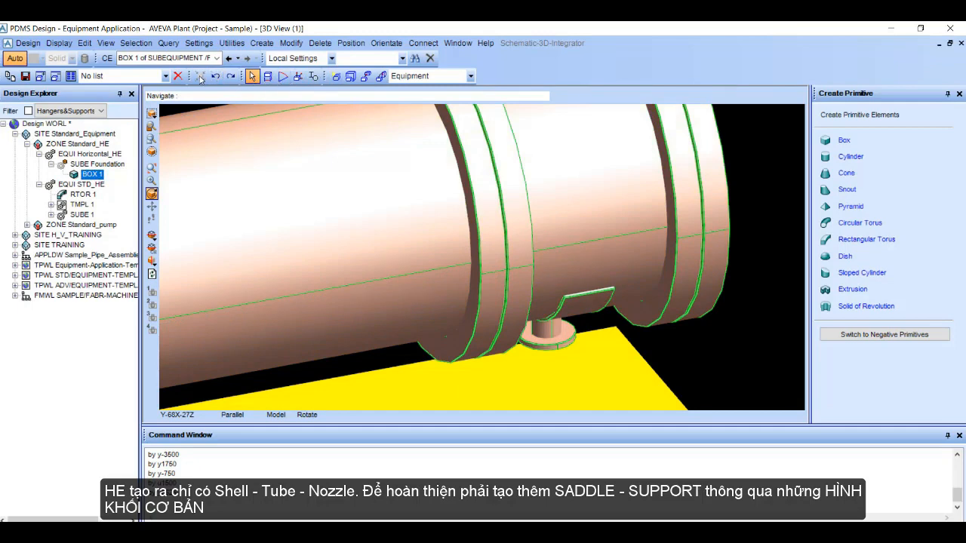
Step: Move the rectangular torus of STD_HE by -750 along Y
scroll(448, 238, down, 2)
scroll(447, 239, down, 3)
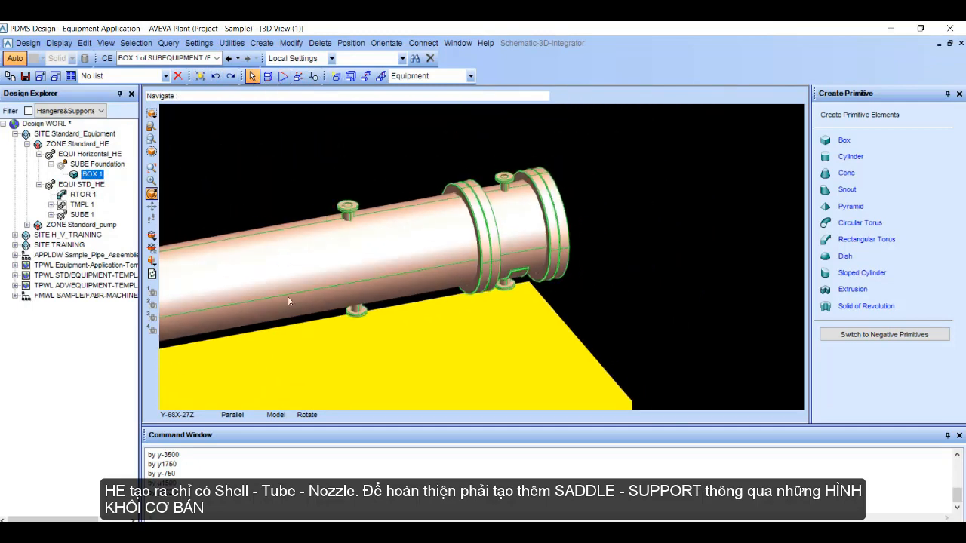
click(83, 194)
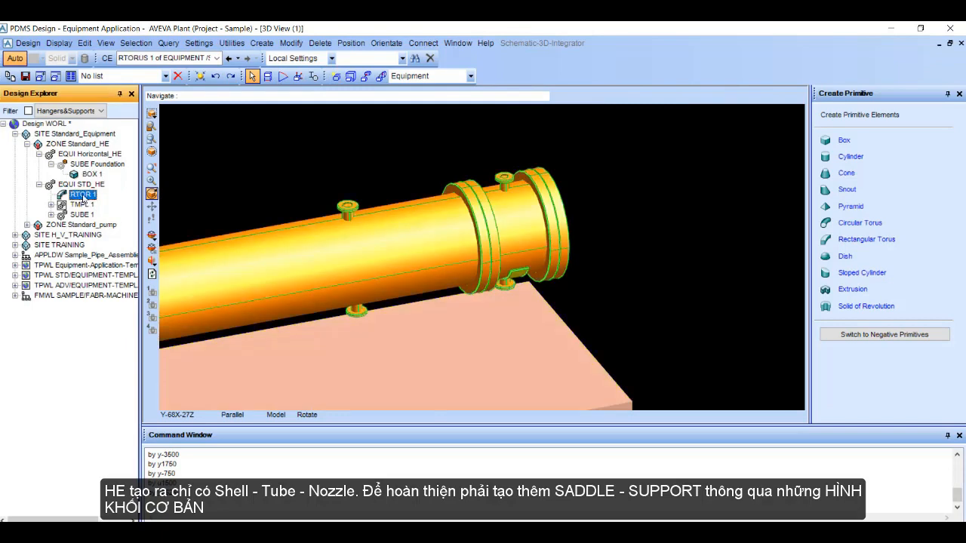
click(302, 495)
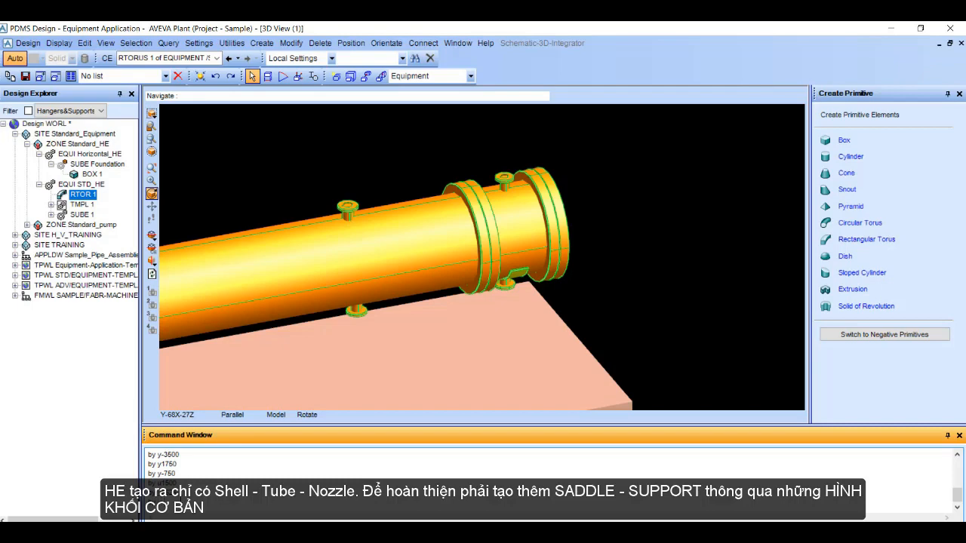
key(Return)
Step: Begin a new box primitive for the saddle post under STD_HE with an X length of 750
middle_drag(478, 308, 586, 219)
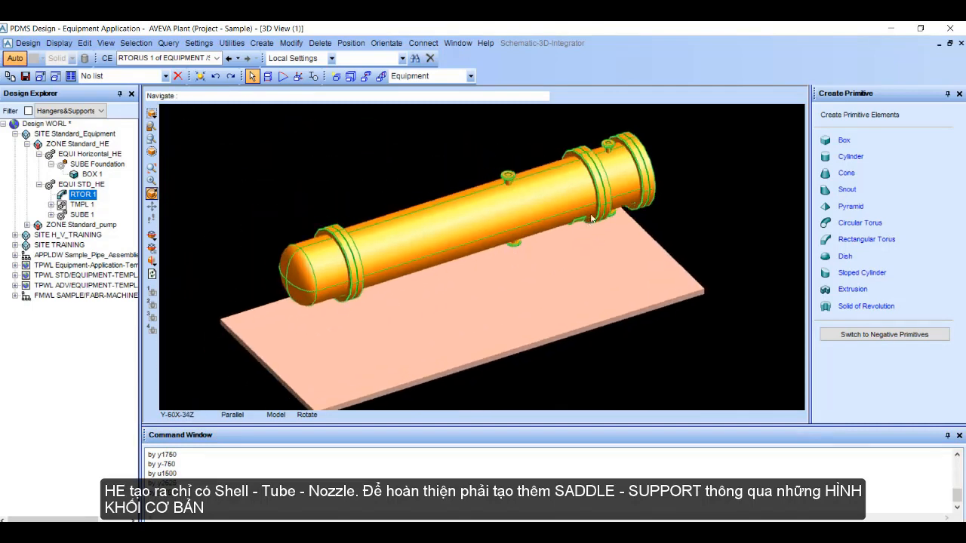
scroll(617, 187, up, 1)
middle_click(655, 160)
scroll(637, 196, up, 1)
scroll(603, 245, up, 1)
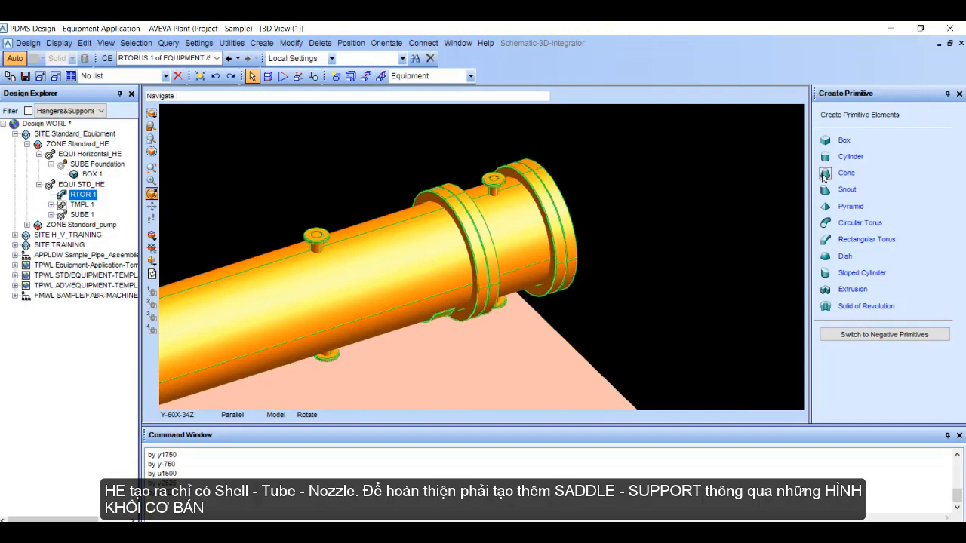
click(844, 141)
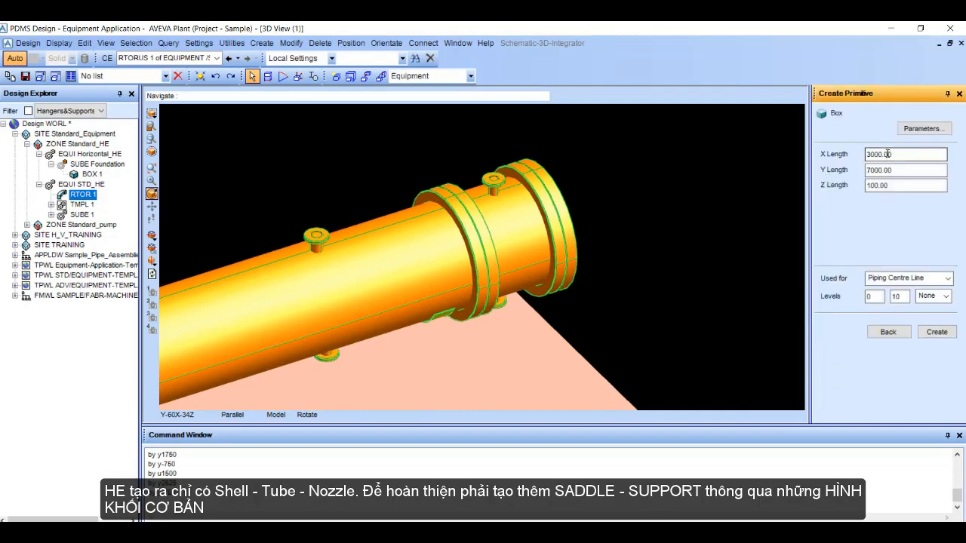
drag(897, 155, 822, 176)
text(7)
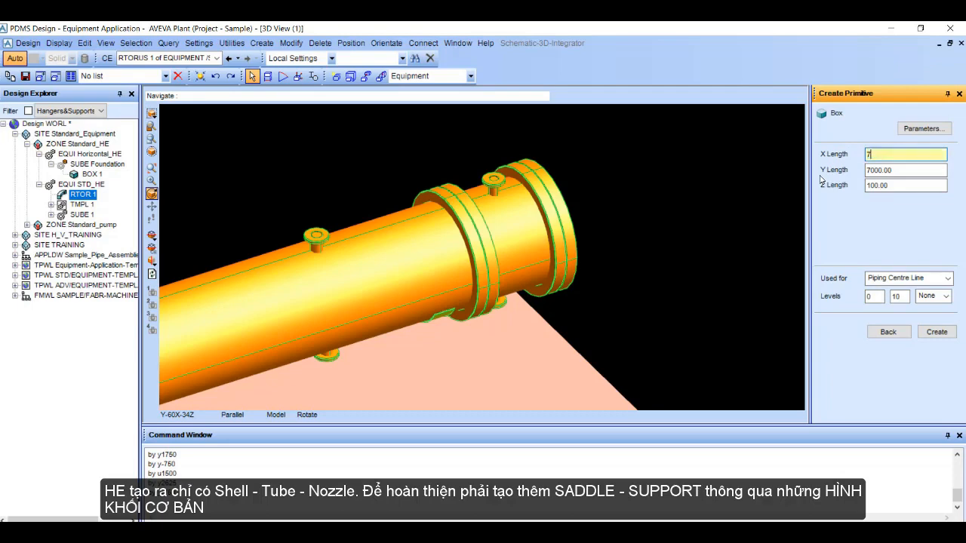
text(50)
key(Tab)
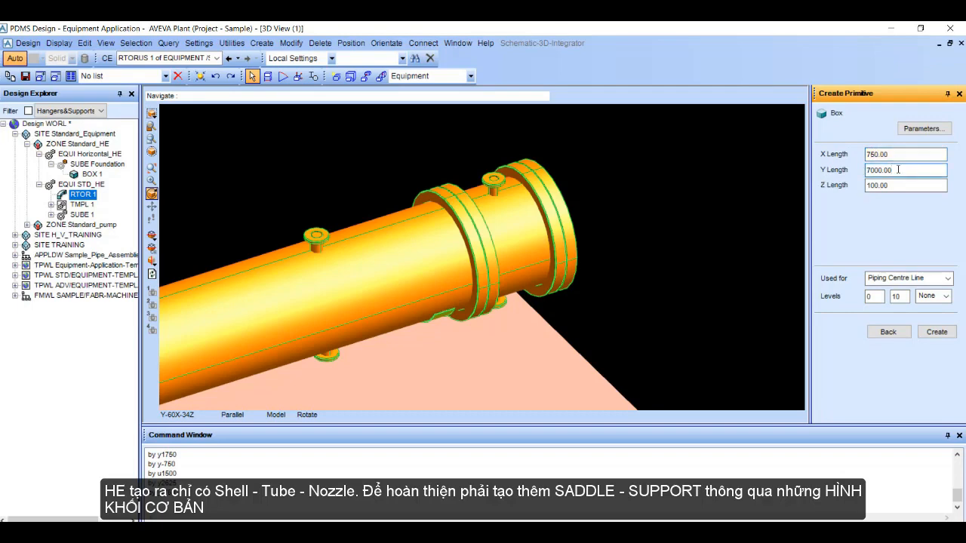
Step: Set the box's Y length to 150 and Z length to 1500, and create the primitive
drag(902, 171, 866, 172)
text(150)
key(Tab)
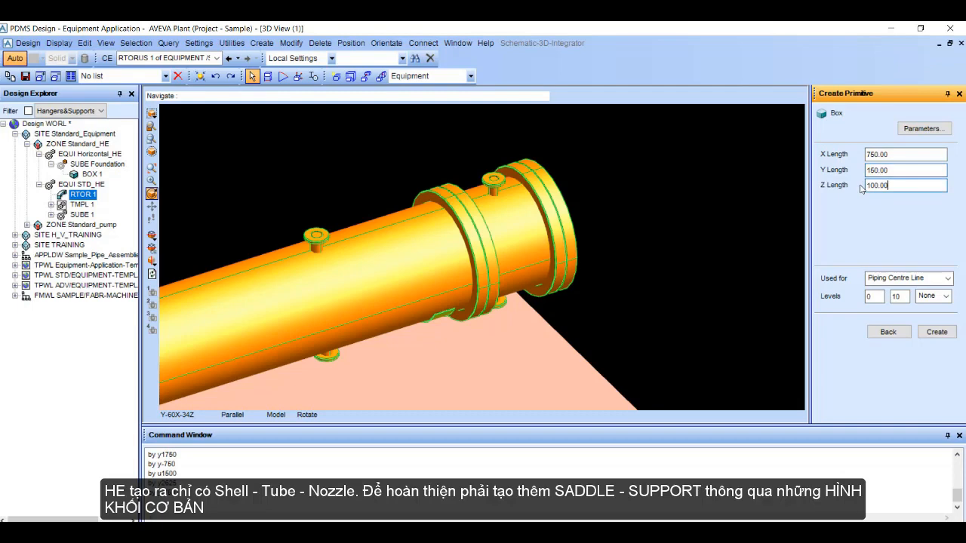
drag(889, 187, 866, 188)
text(1)
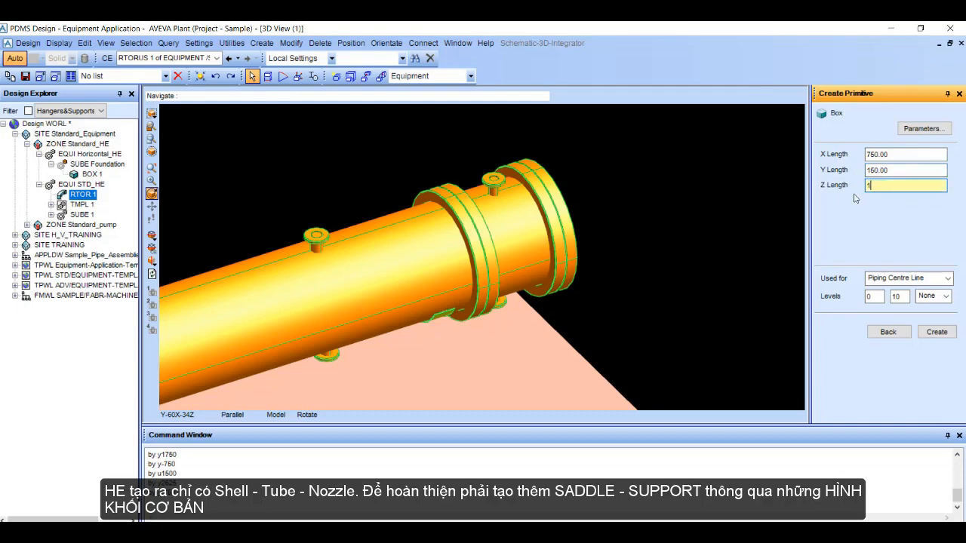
text(500)
key(Return)
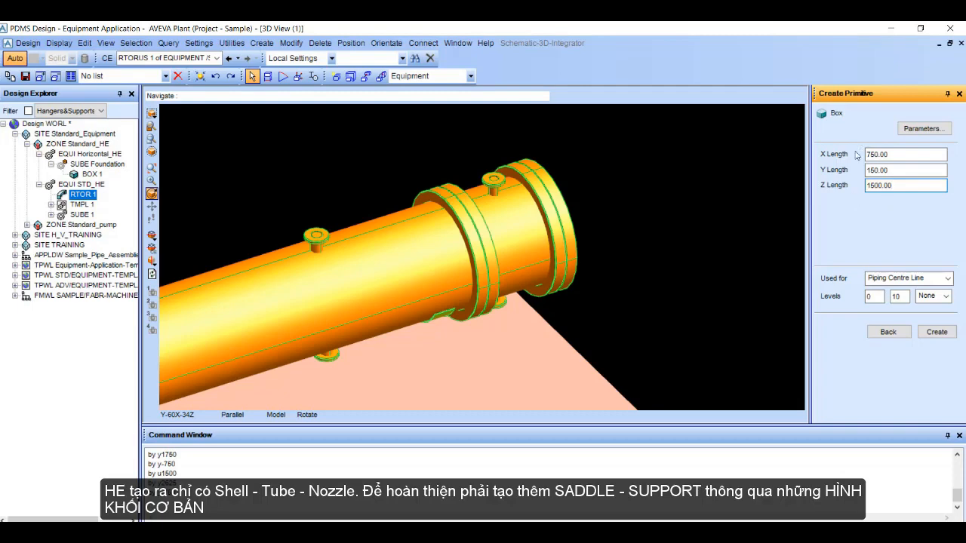
click(936, 332)
Step: Set the box's datum to Ppoint 3, snap it to the rectangular torus beneath the shell, and finish modifying it
middle_drag(644, 258, 559, 305)
scroll(435, 225, up, 4)
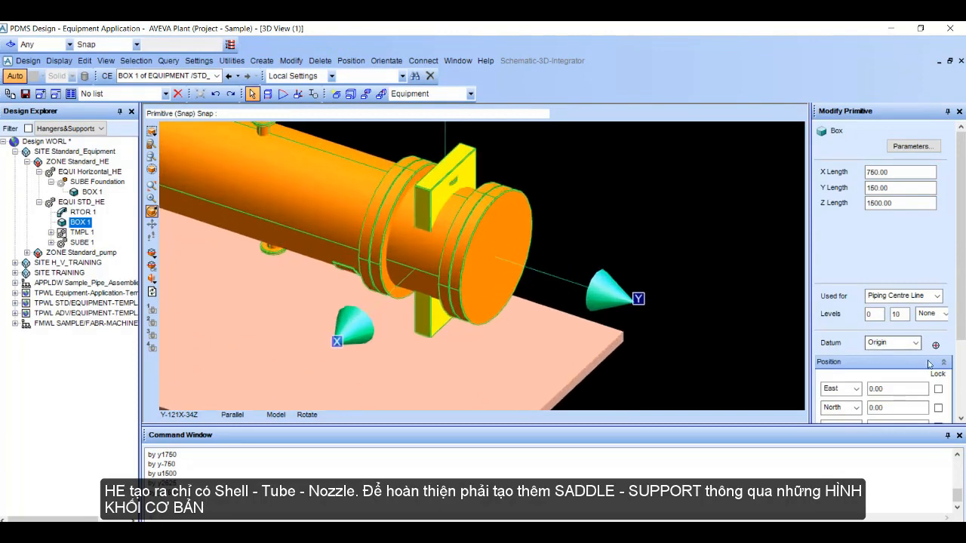
click(915, 344)
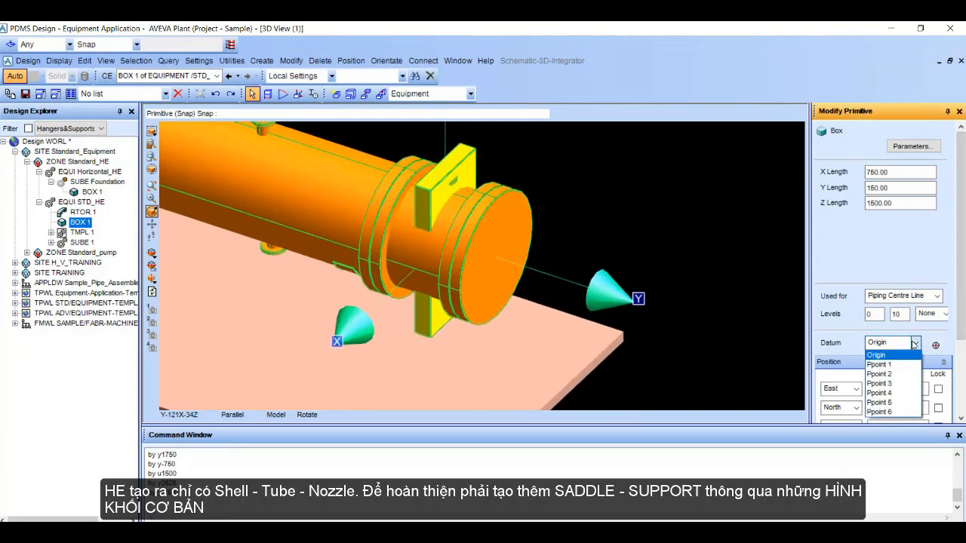
click(881, 383)
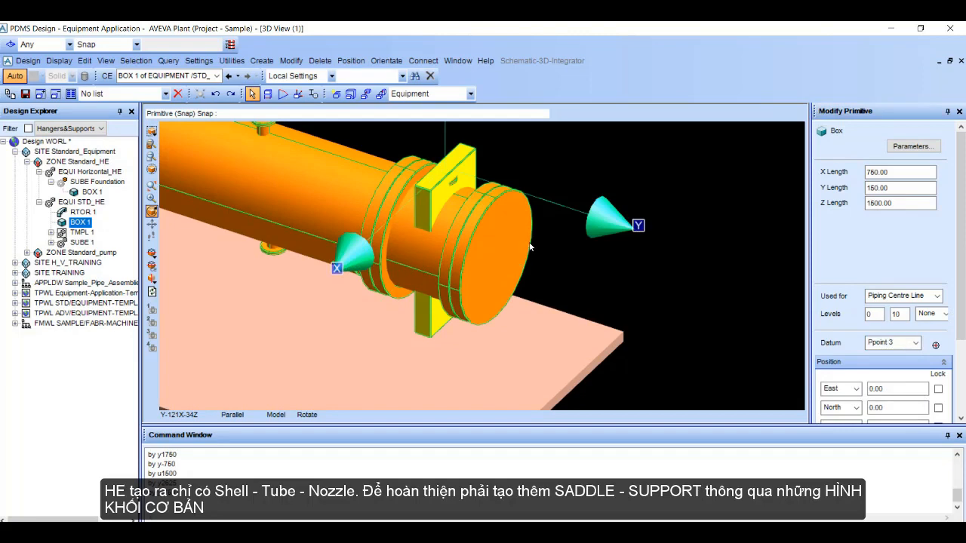
middle_drag(375, 326, 359, 299)
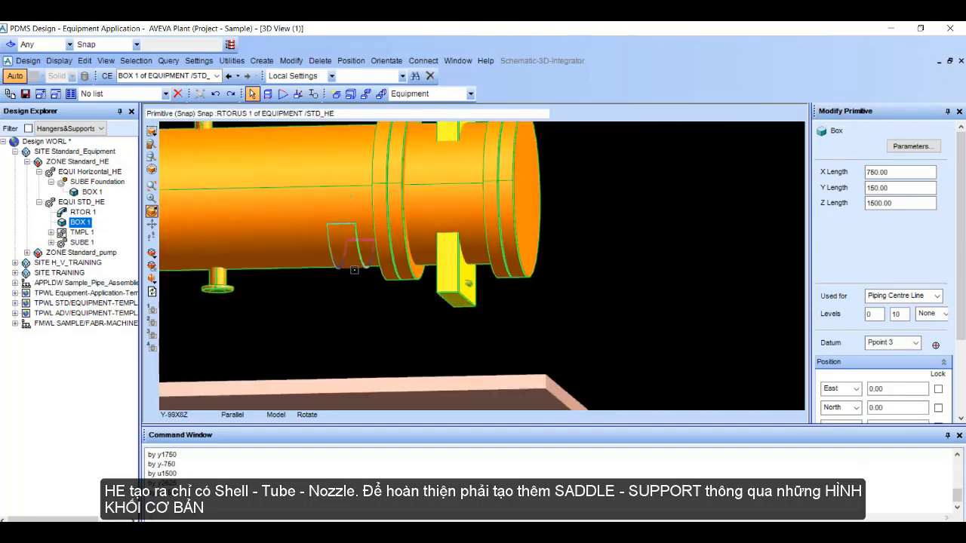
click(349, 196)
scroll(577, 251, down, 5)
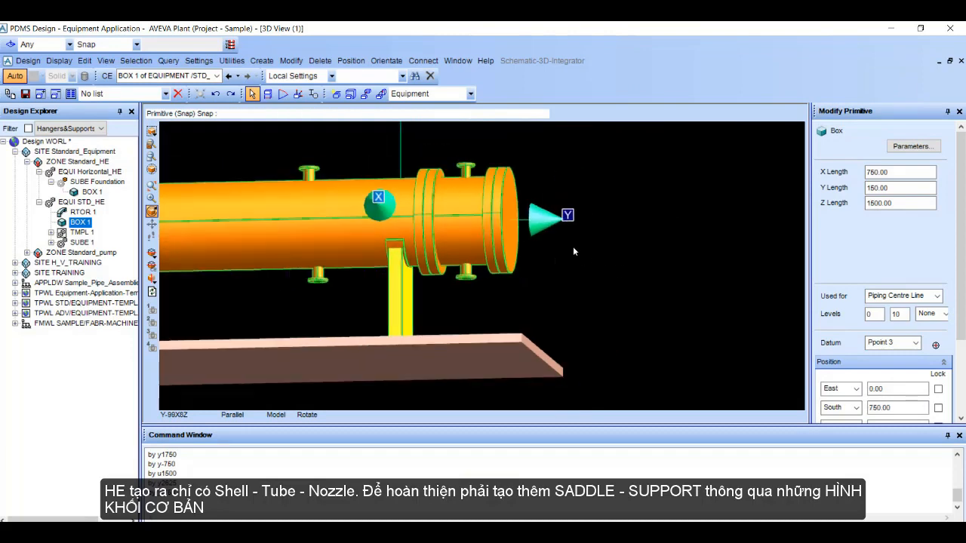
middle_drag(536, 261, 533, 274)
middle_drag(419, 352, 446, 340)
middle_drag(500, 316, 567, 316)
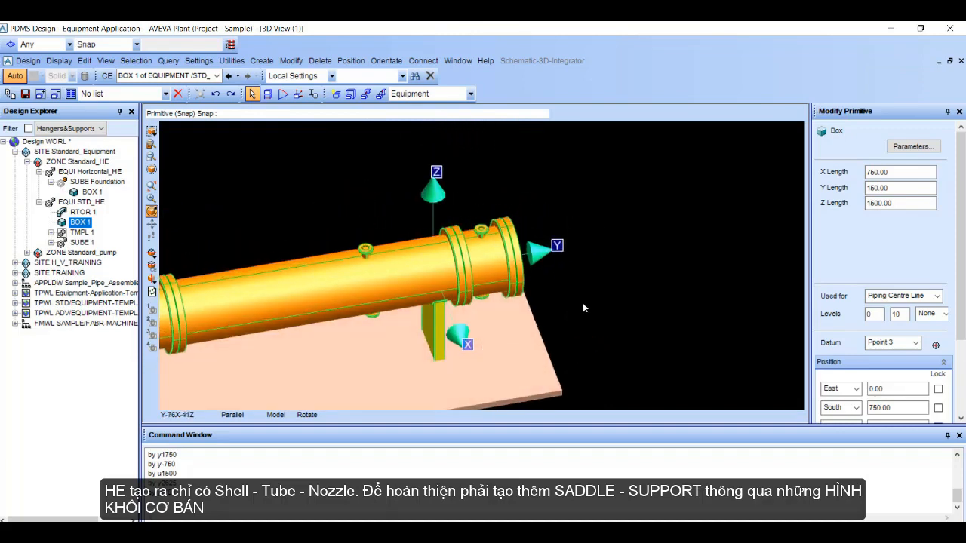
scroll(883, 250, down, 3)
click(926, 407)
Step: Begin another box primitive for the saddle's base plate with an X length of 950
scroll(611, 242, down, 3)
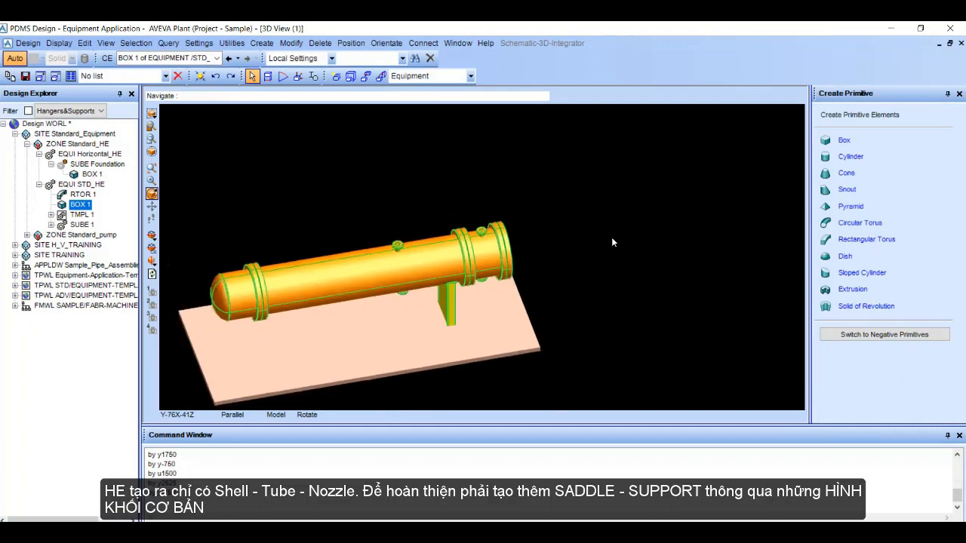
scroll(612, 242, down, 1)
middle_drag(502, 320, 506, 334)
scroll(486, 348, up, 3)
middle_click(485, 347)
scroll(485, 347, up, 2)
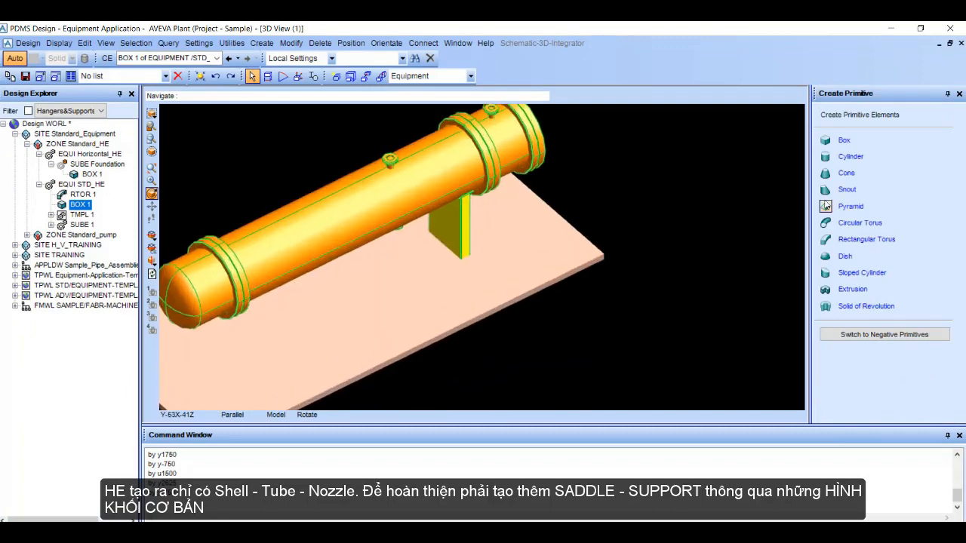
click(843, 140)
double_click(890, 155)
text(9)
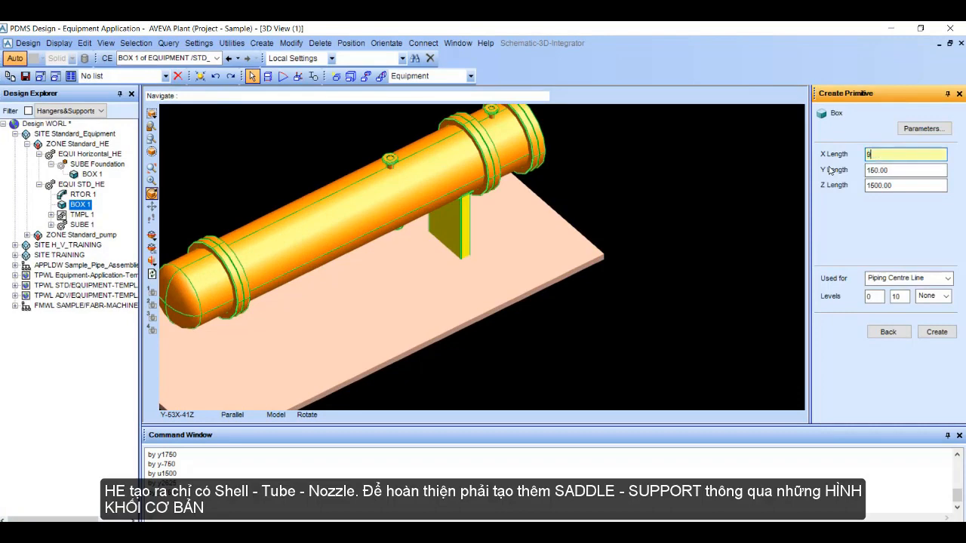
text(50)
key(Tab)
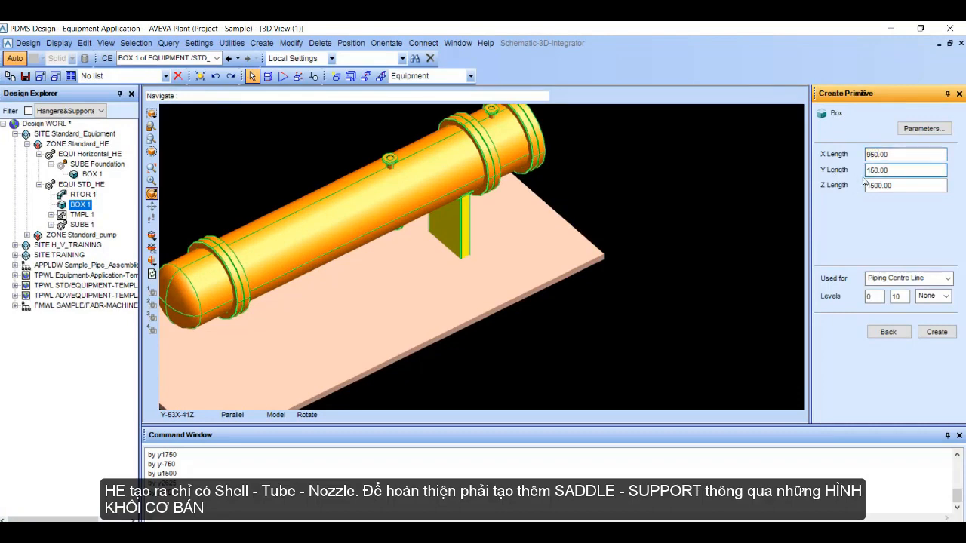
Step: Set the base plate's Y length to 250 and Z length to 20, and create the primitive
text(250)
key(Tab)
drag(915, 186, 843, 200)
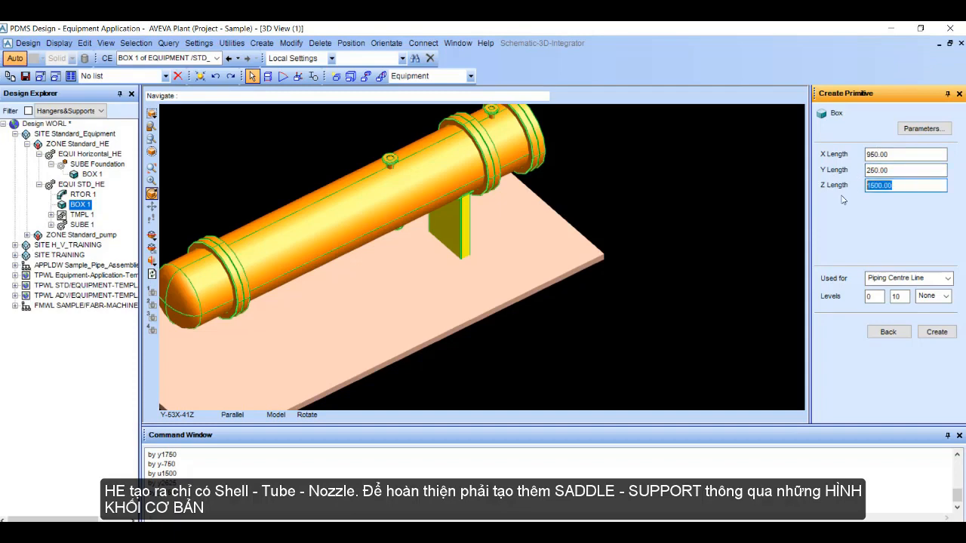
text(2)
click(935, 331)
Step: Snap the base plate to the underside of the saddle post using the Ppoint 6 datum, and finish modifying it
scroll(439, 247, up, 5)
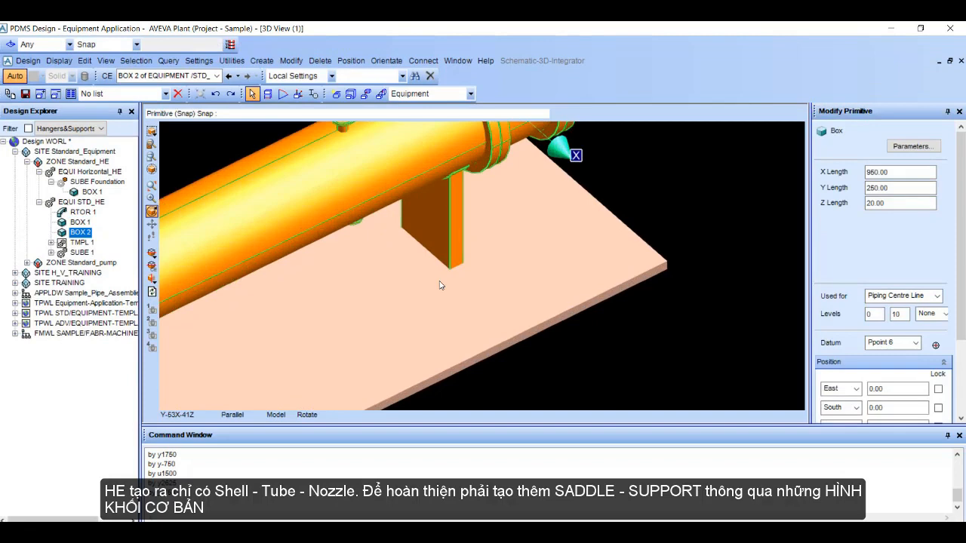
click(408, 235)
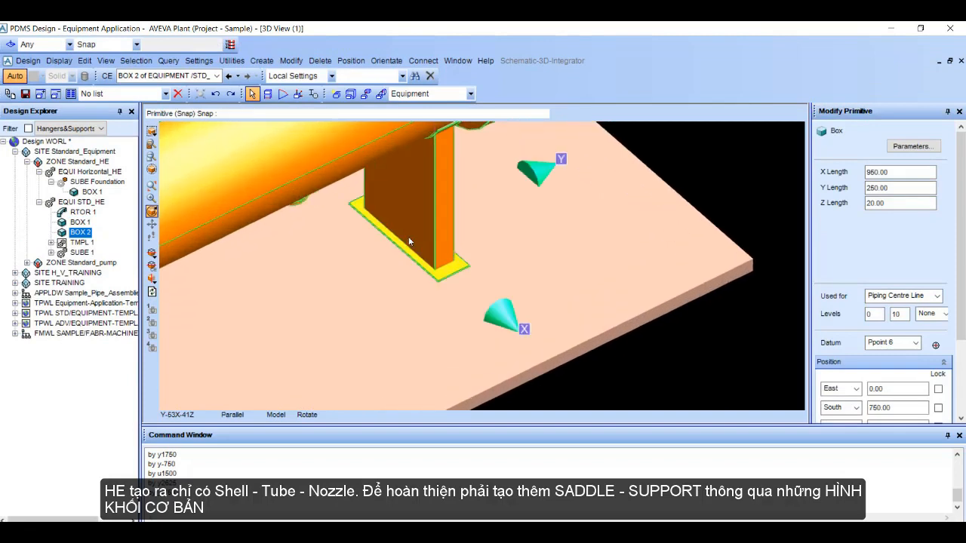
scroll(621, 204, down, 5)
scroll(622, 210, down, 1)
mouse_move(512, 290)
middle_down()
mouse_move(507, 255)
mouse_move(503, 273)
middle_up()
scroll(890, 358, down, 3)
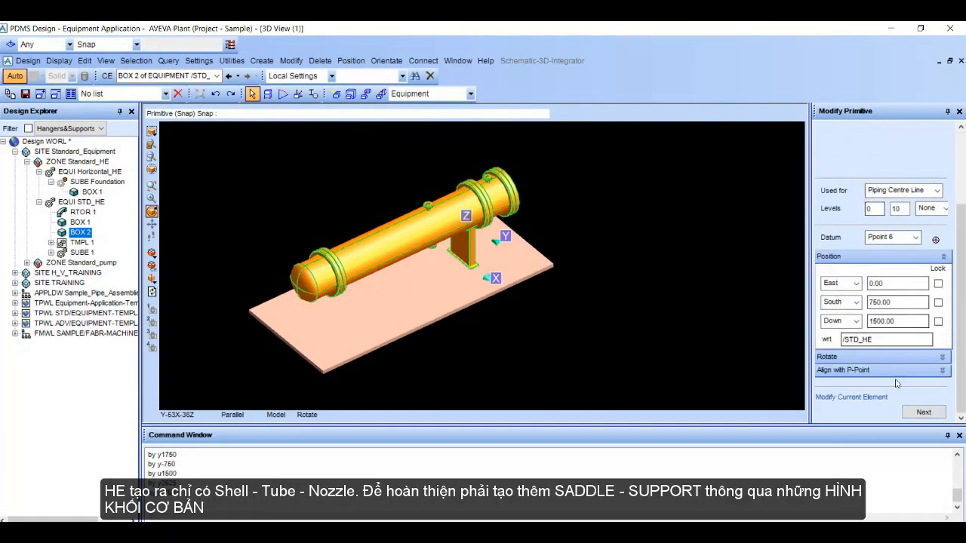
click(923, 412)
Step: Measure the distance from the foundation to Ppoint 6 of the saddle's base plate
scroll(495, 246, down, 1)
middle_drag(494, 246, 444, 257)
scroll(479, 258, up, 3)
scroll(443, 258, up, 2)
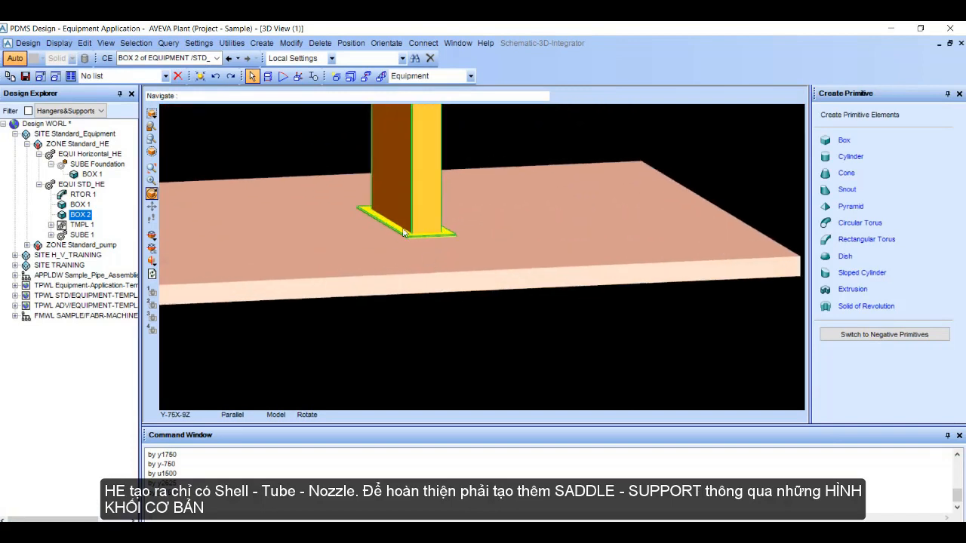
click(268, 76)
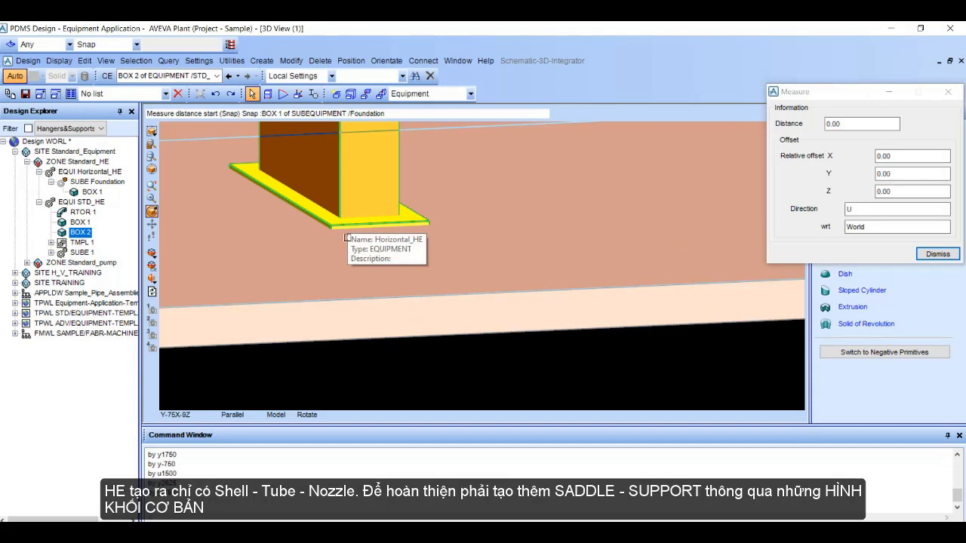
click(457, 265)
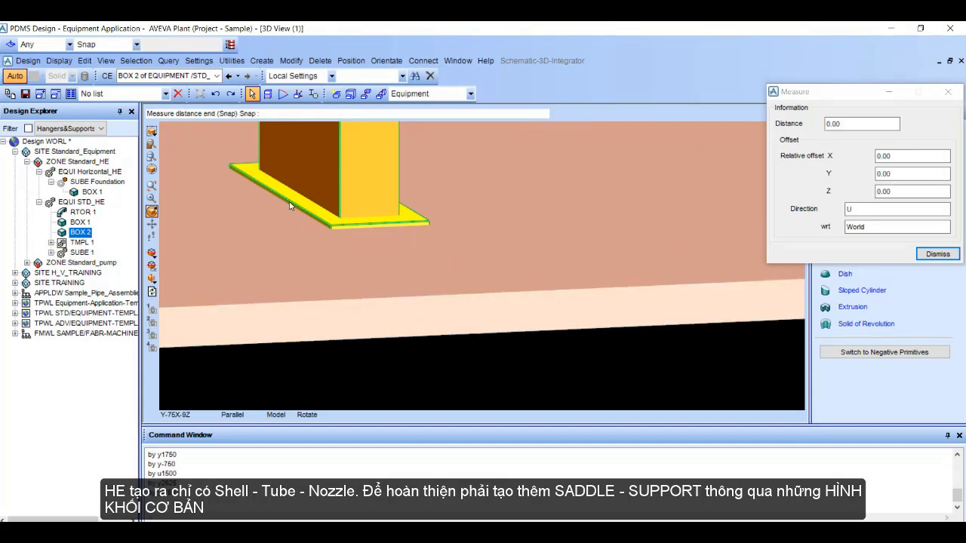
click(327, 200)
scroll(489, 337, down, 4)
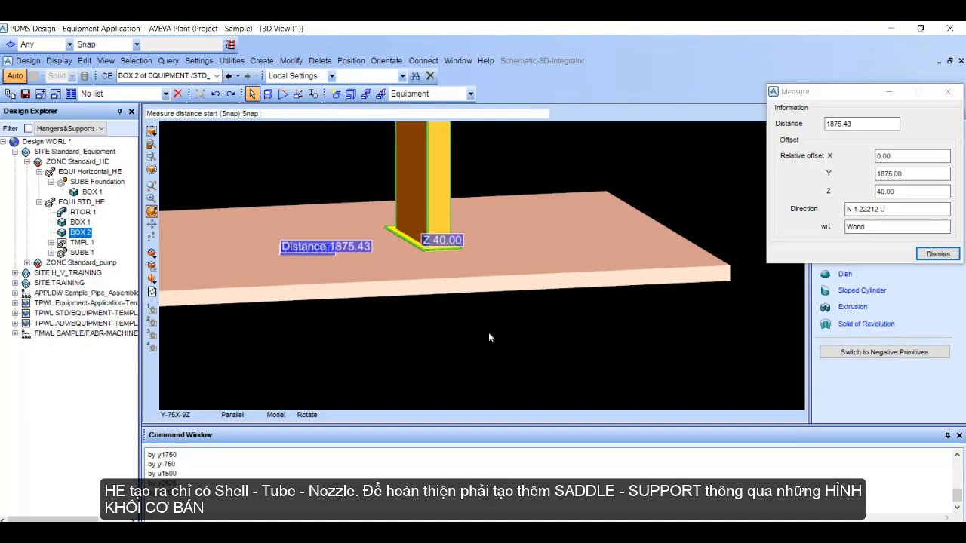
Step: Move the whole STD_HE equipment down by 40
click(92, 204)
click(269, 507)
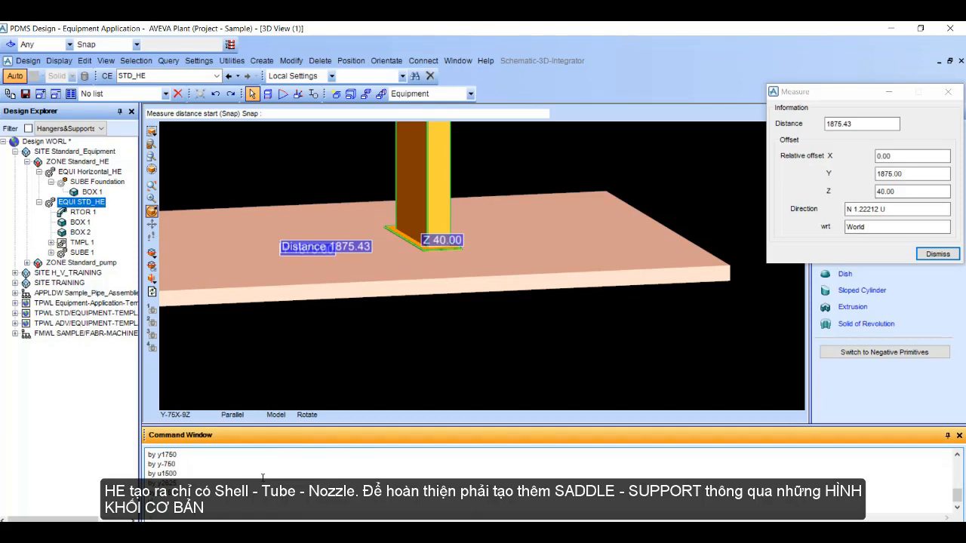
text(by d40)
key(Return)
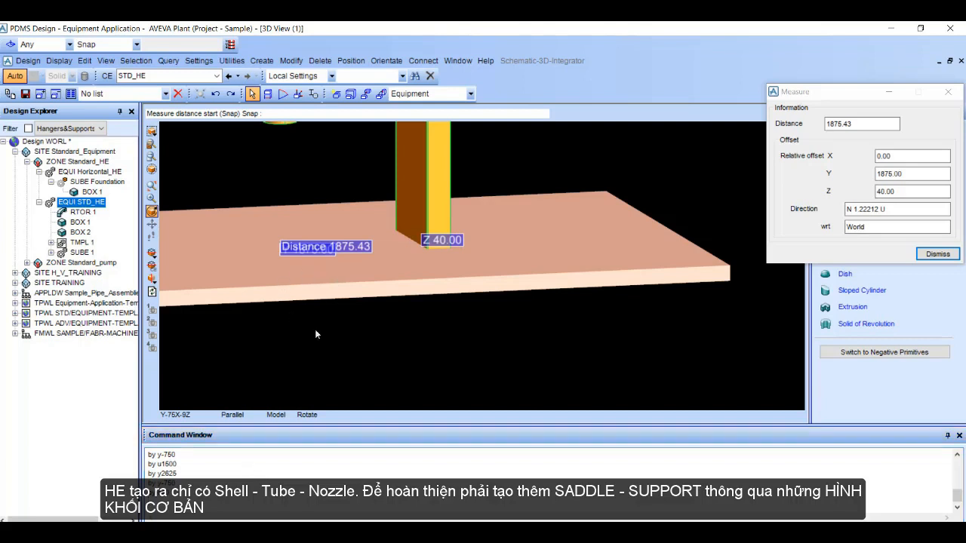
Step: Move STD_HE back up so the saddle's base plate sits on top of the foundation, and end the measurement
click(302, 497)
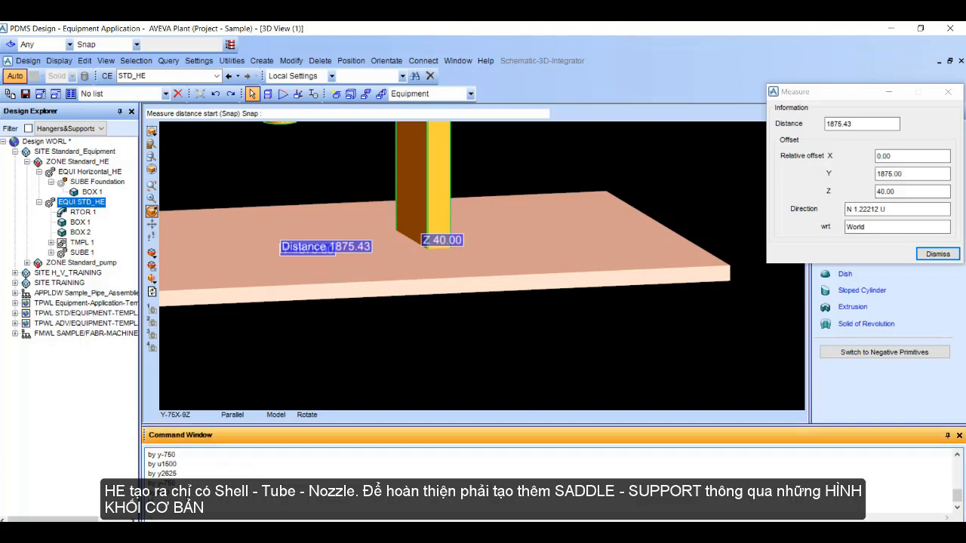
key(Return)
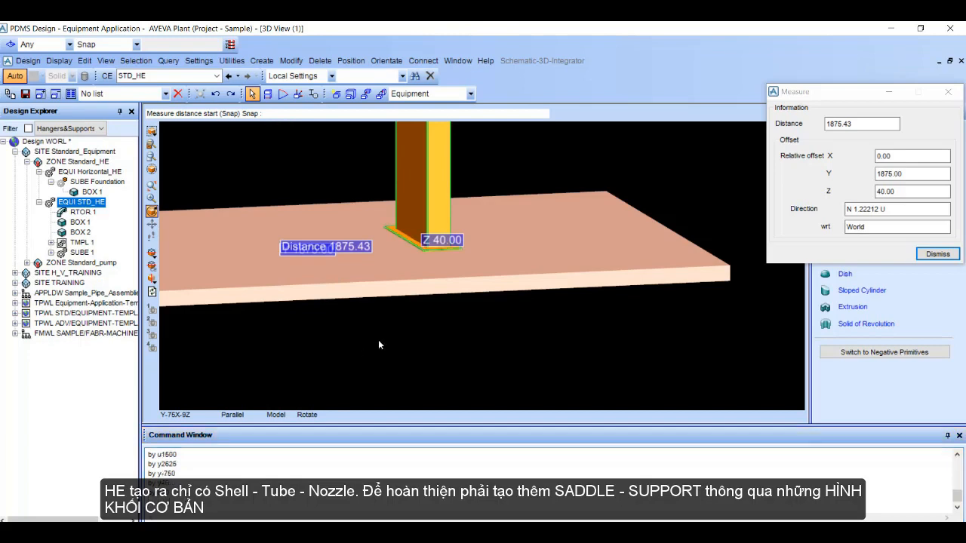
click(937, 254)
scroll(536, 302, down, 5)
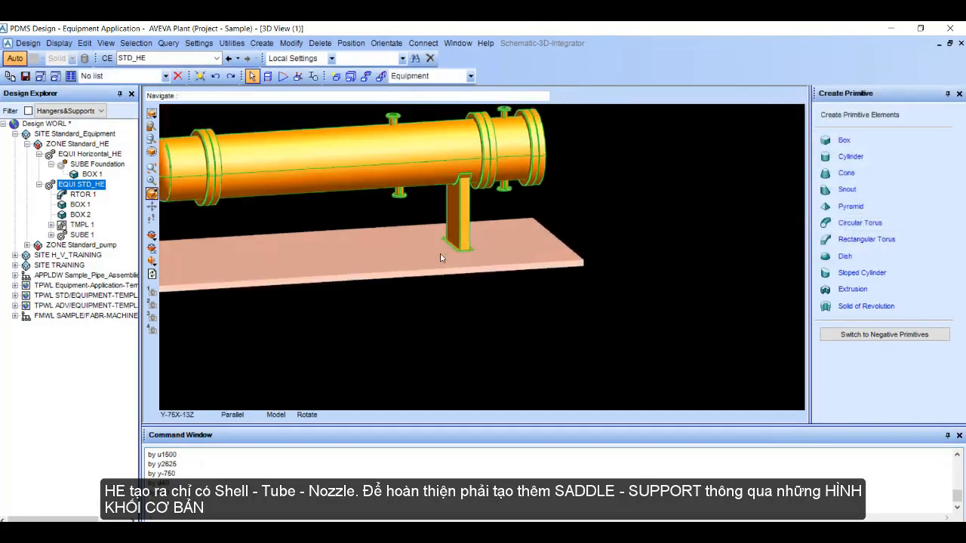
mouse_move(439, 264)
middle_down()
mouse_move(441, 249)
mouse_move(443, 264)
mouse_move(425, 262)
mouse_move(428, 273)
middle_up()
middle_click(423, 254)
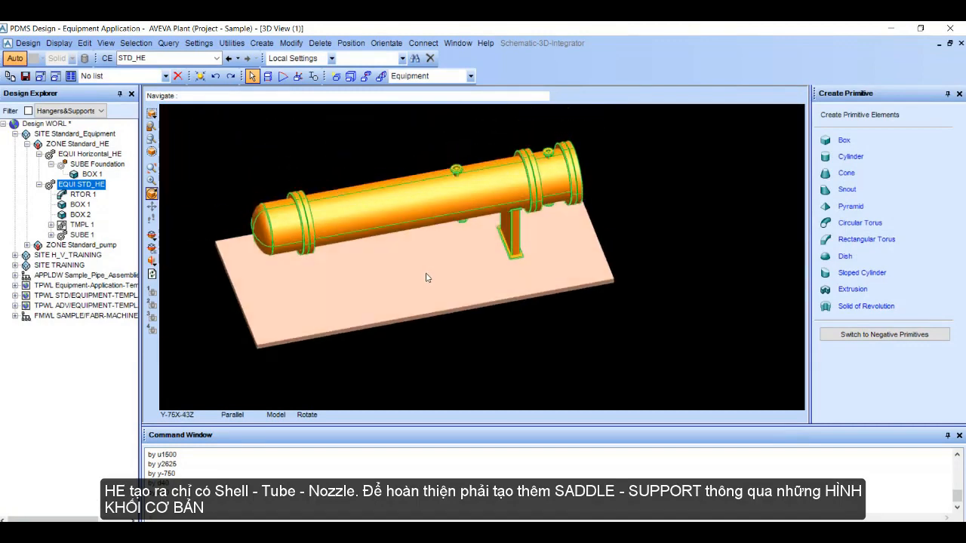
Step: Inspect the contact between the saddle's base plate and the foundation in a straight South view
right_click(380, 127)
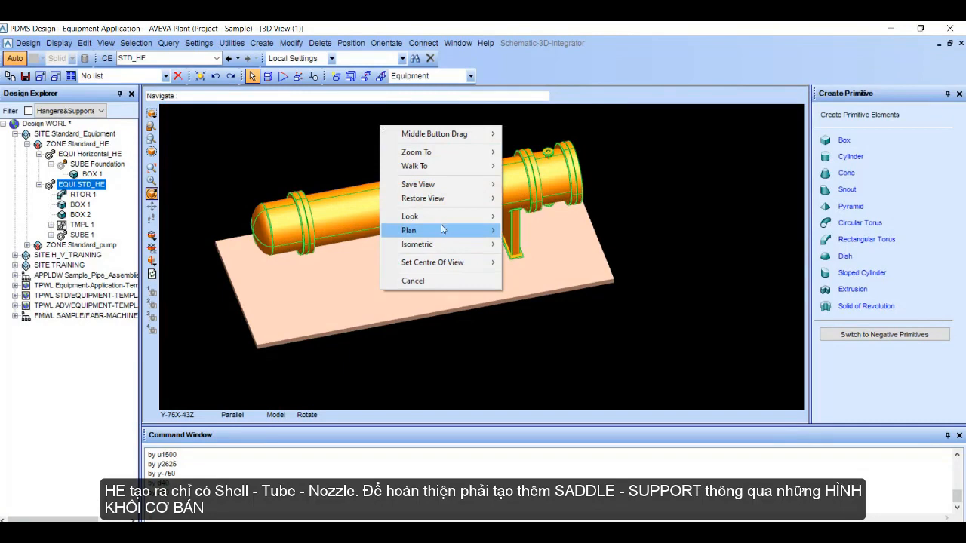
mouse_move(443, 217)
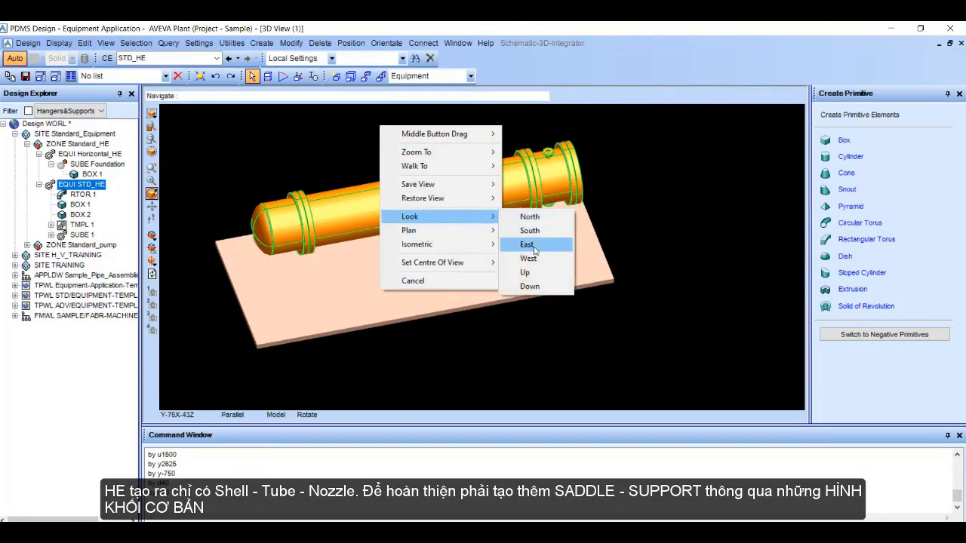
click(532, 233)
scroll(530, 241, up, 8)
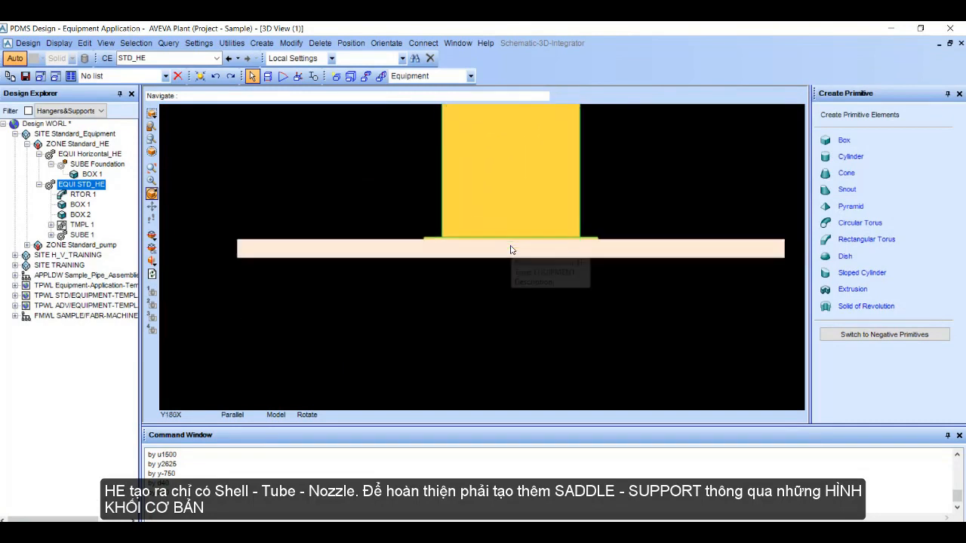
scroll(713, 217, down, 8)
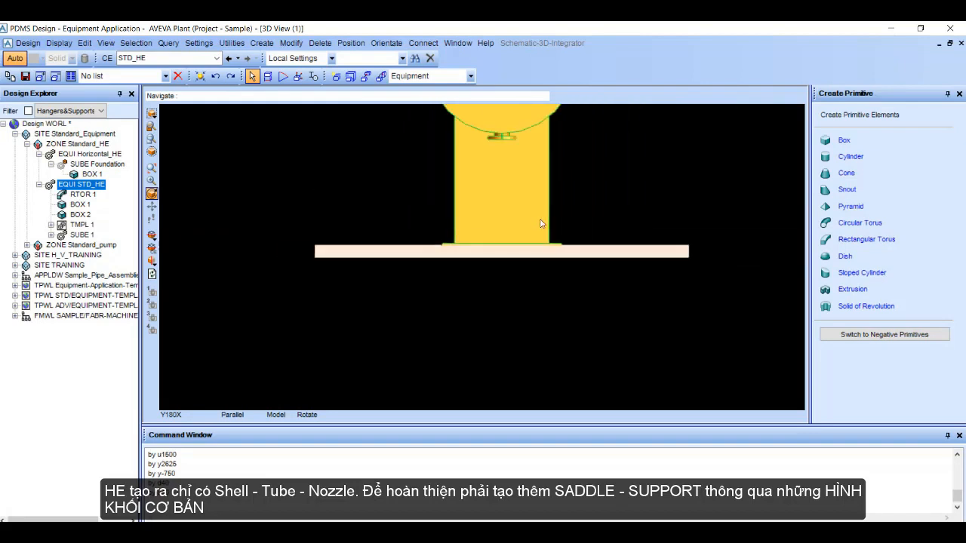
middle_drag(429, 230, 420, 287)
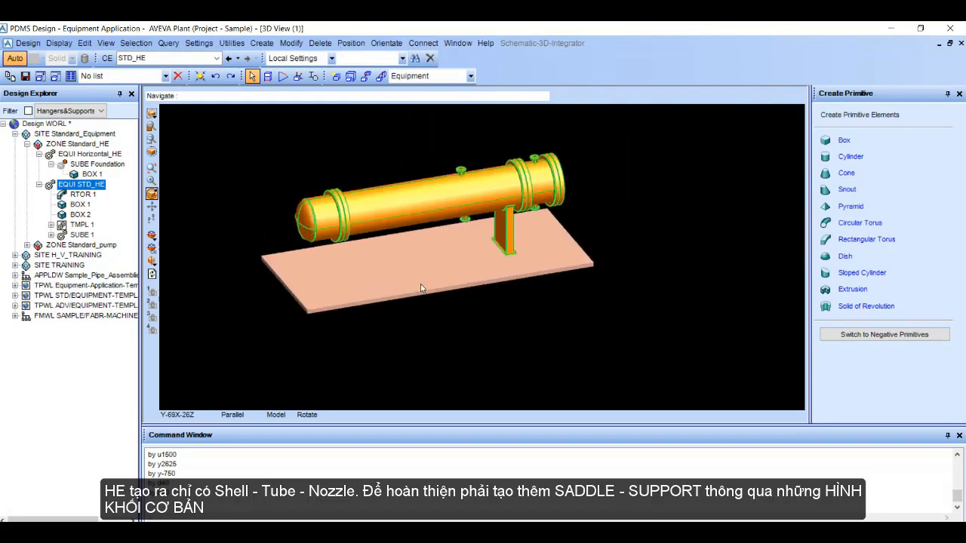
Step: Create a new element list with the description saddle, keeping its form clear of the model tree
click(70, 75)
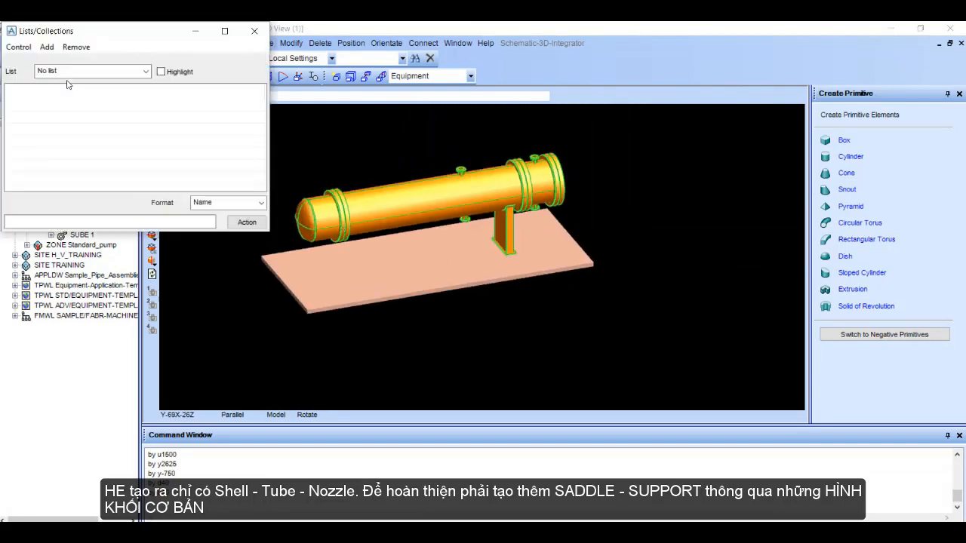
click(18, 46)
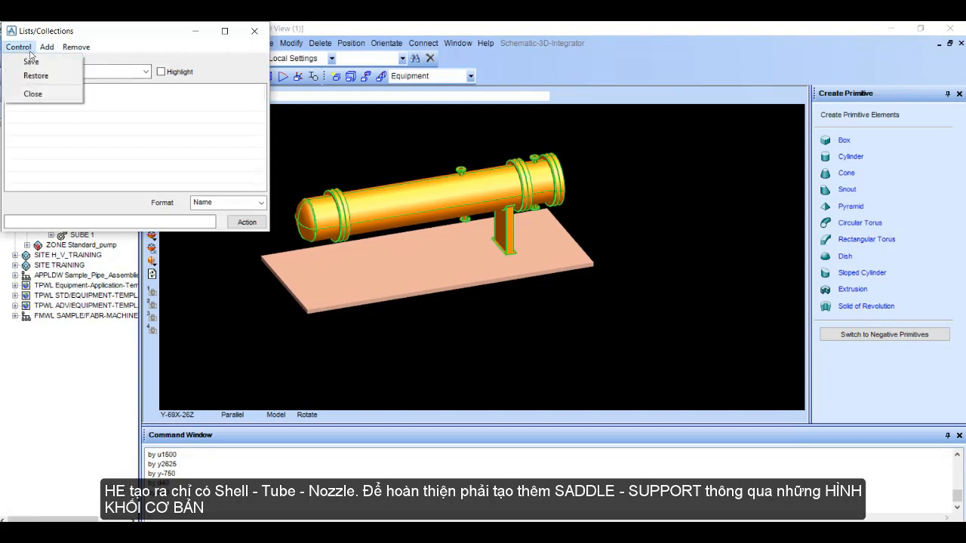
mouse_move(43, 50)
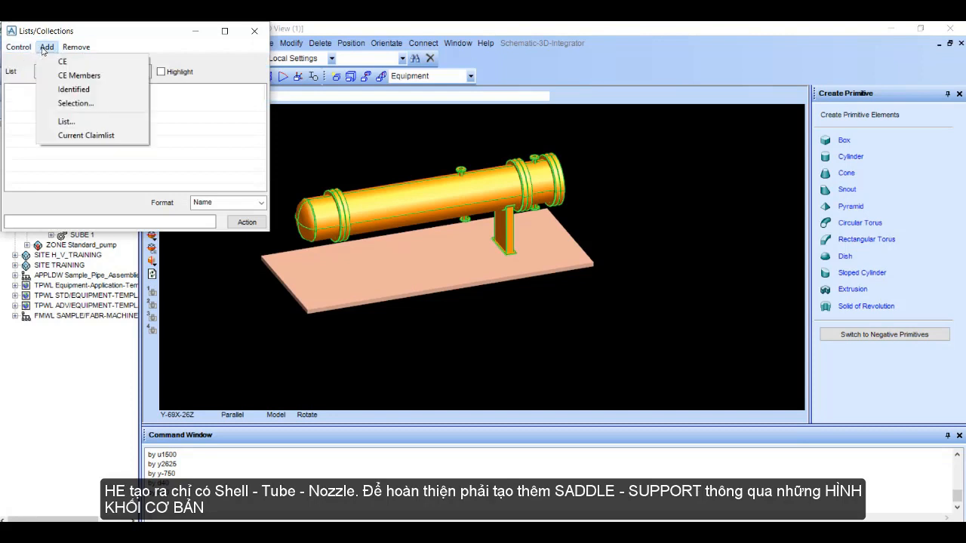
click(62, 121)
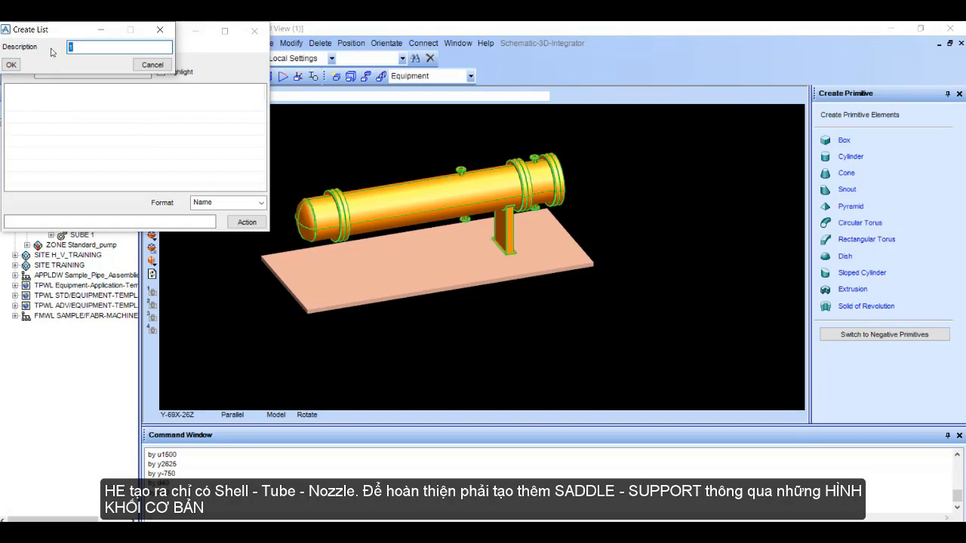
text(sh)
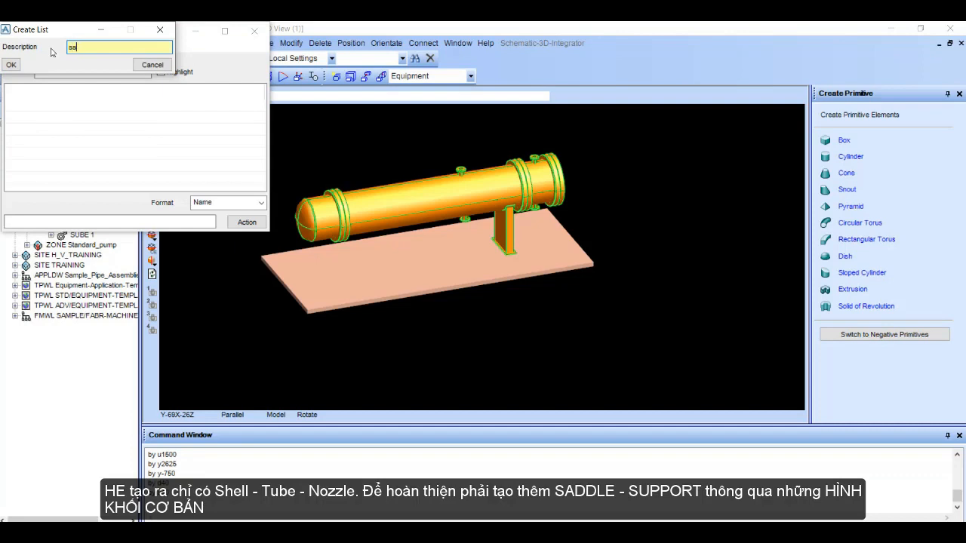
key(Return)
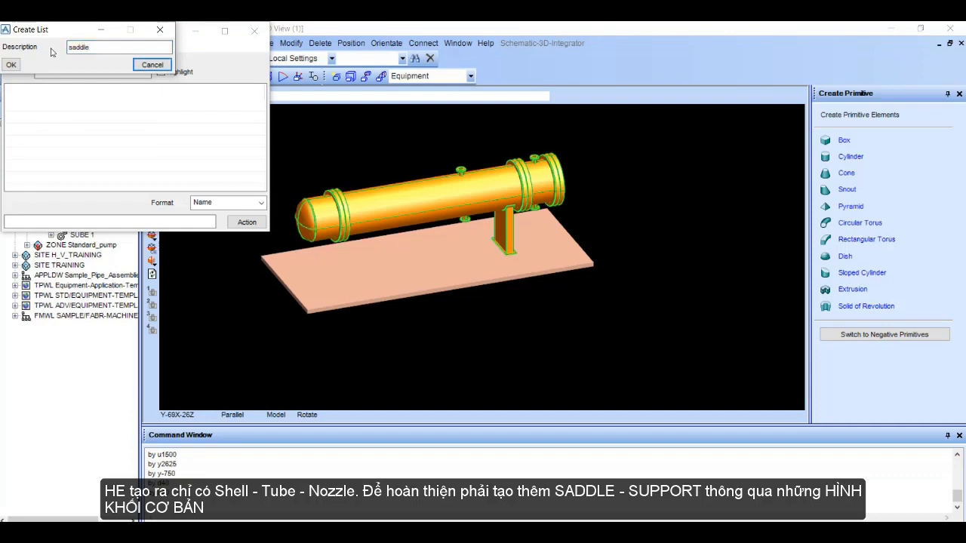
click(12, 66)
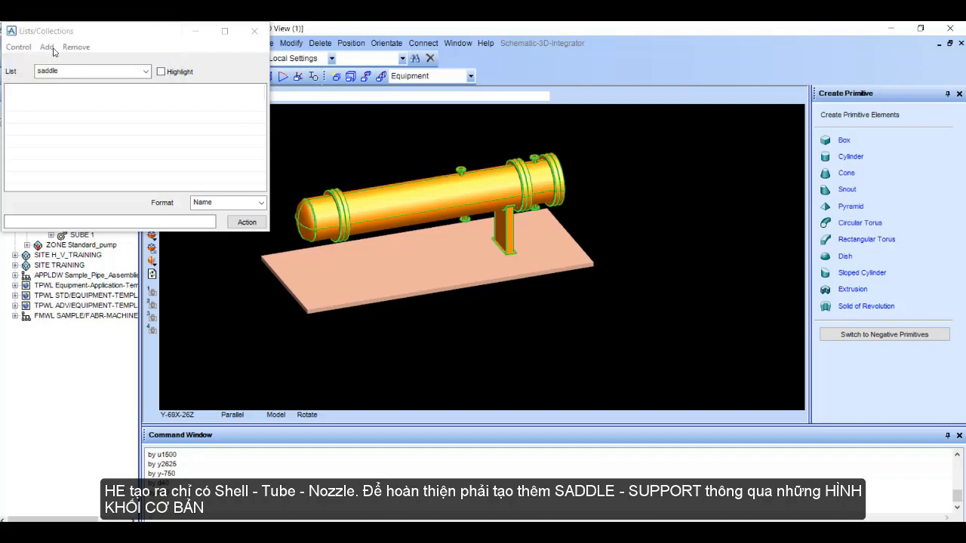
drag(176, 38, 771, 50)
Step: Add RTOR 1, BOX 1 and BOX 2 of STD_HE to the saddle list and save the list
click(128, 184)
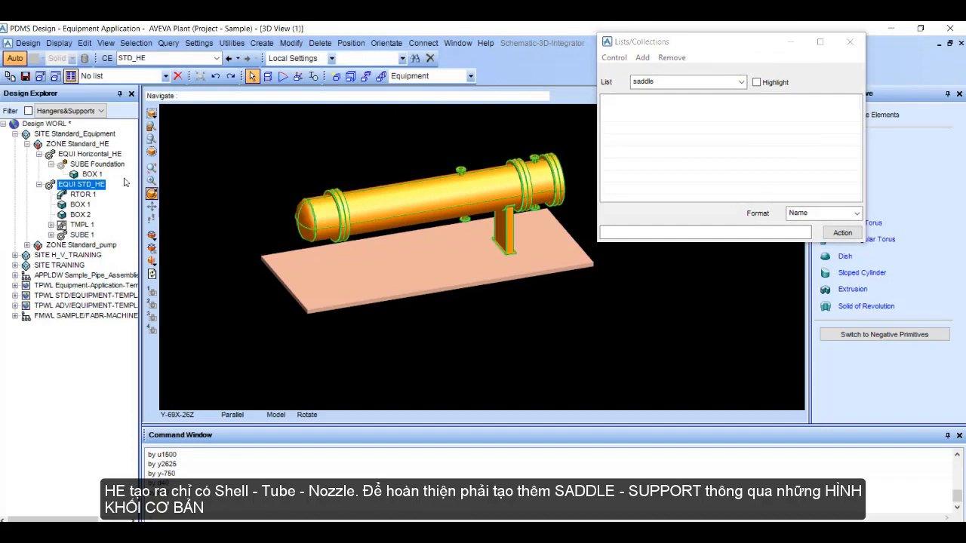
click(85, 195)
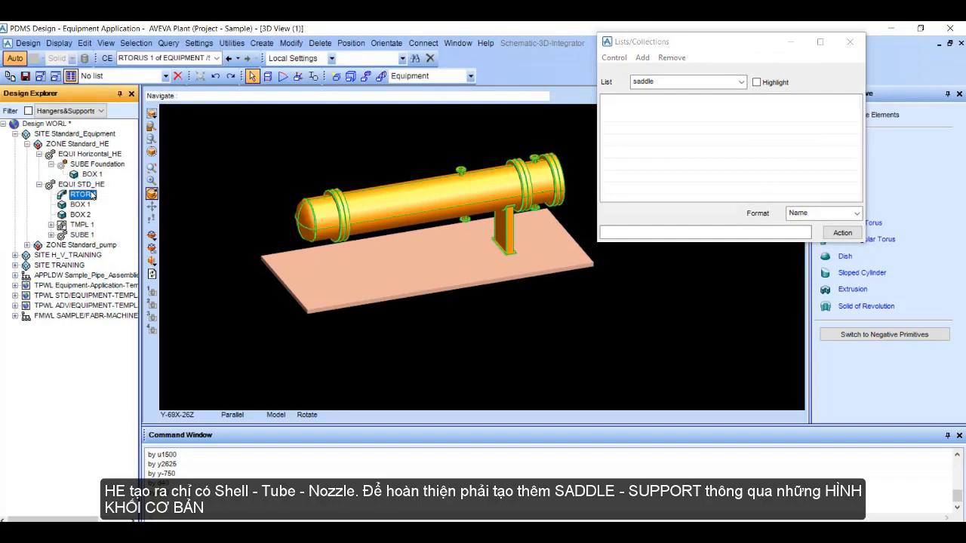
click(642, 58)
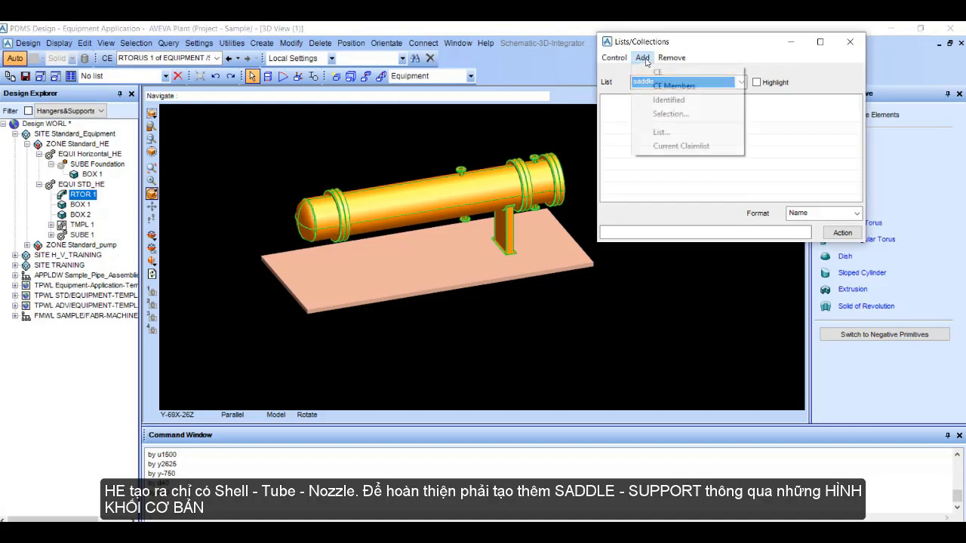
click(689, 70)
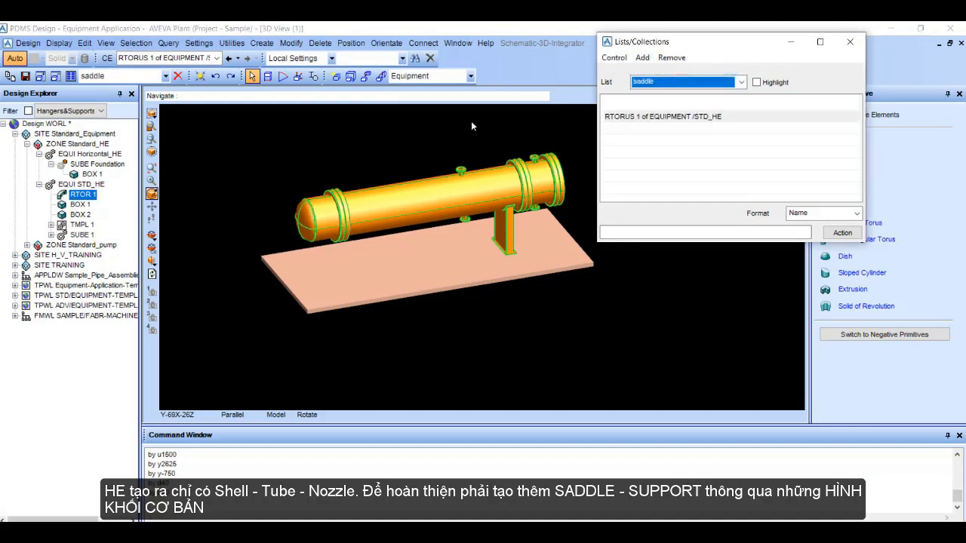
click(80, 204)
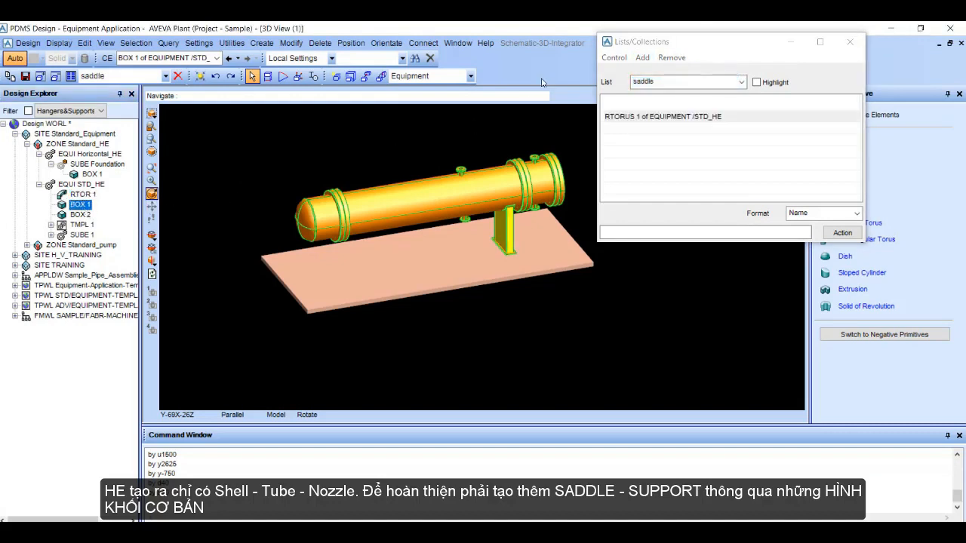
click(642, 58)
click(664, 71)
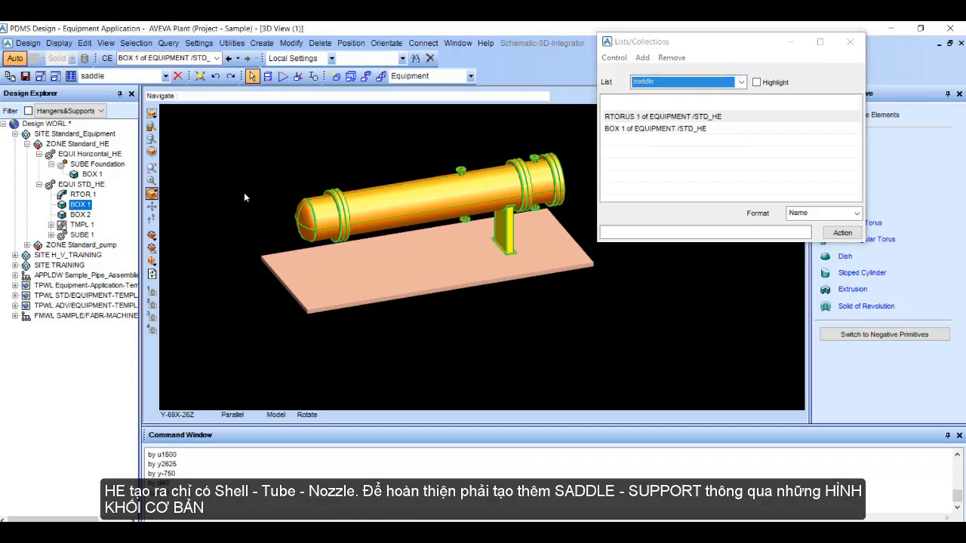
click(80, 214)
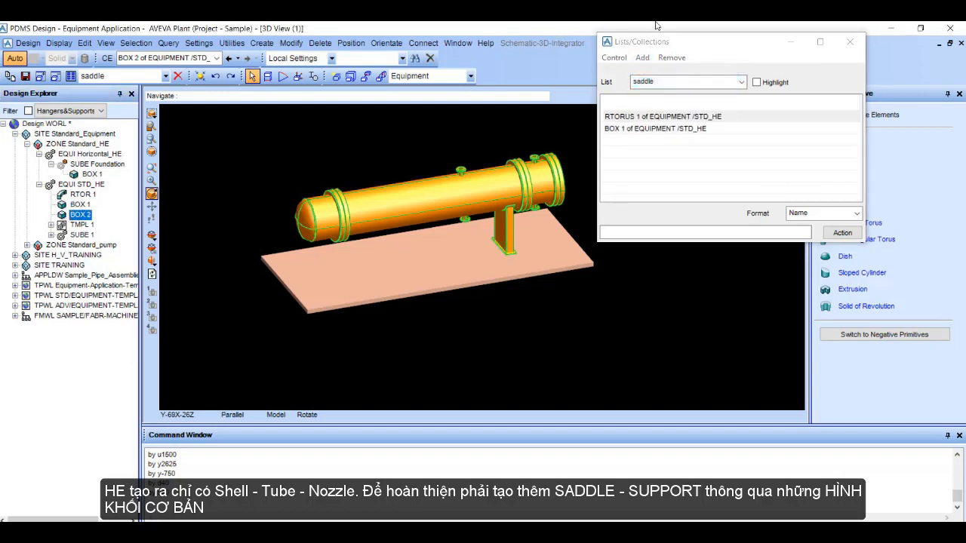
click(641, 58)
click(662, 71)
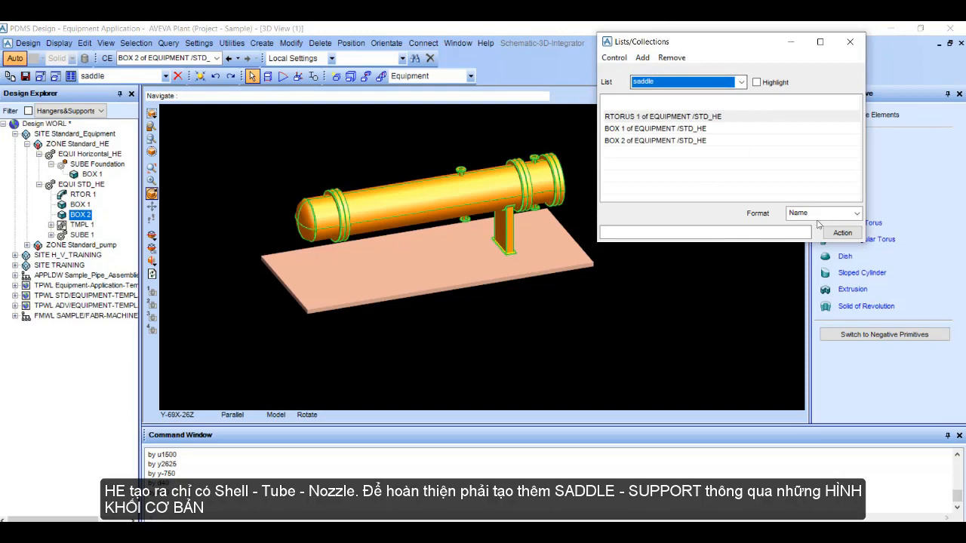
click(613, 58)
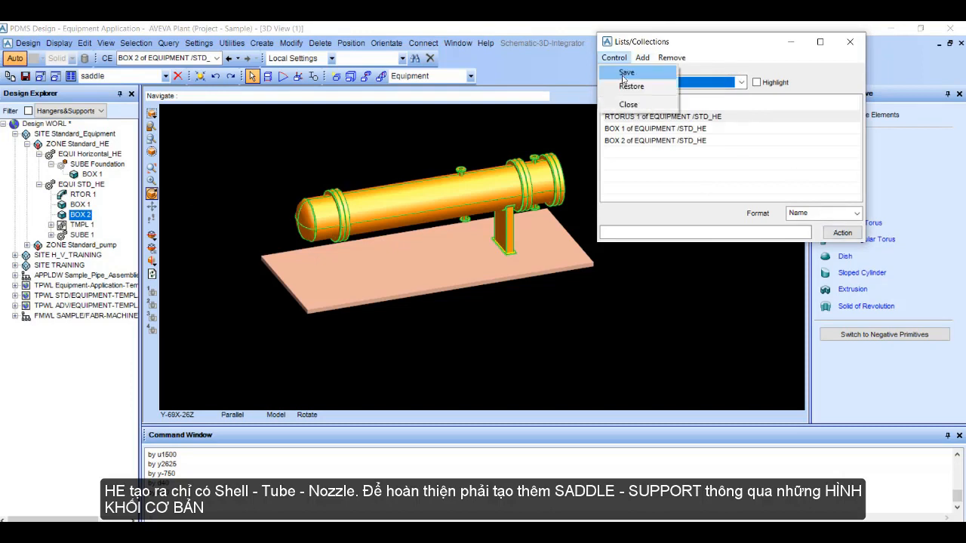
click(625, 73)
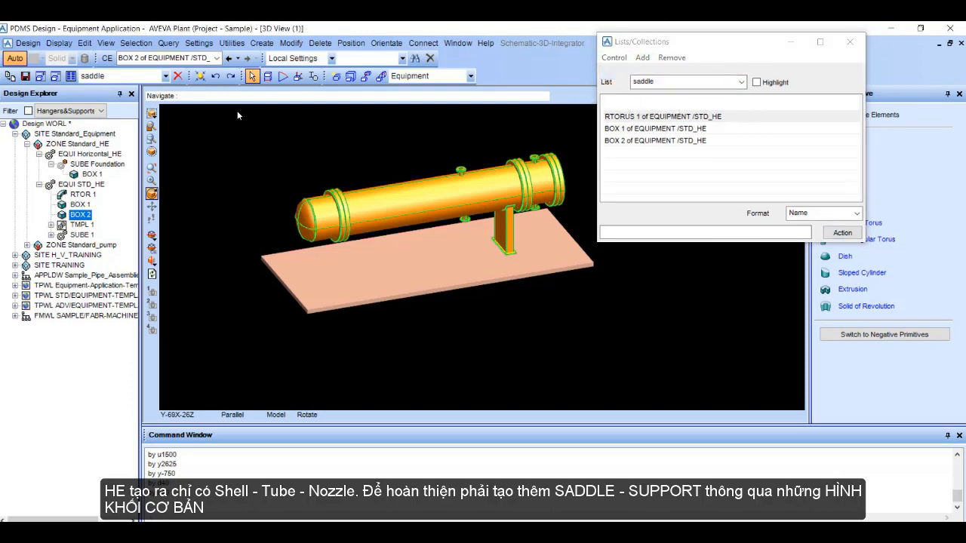
Step: Start a mirror copy with the saddle list as the object to copy
click(270, 44)
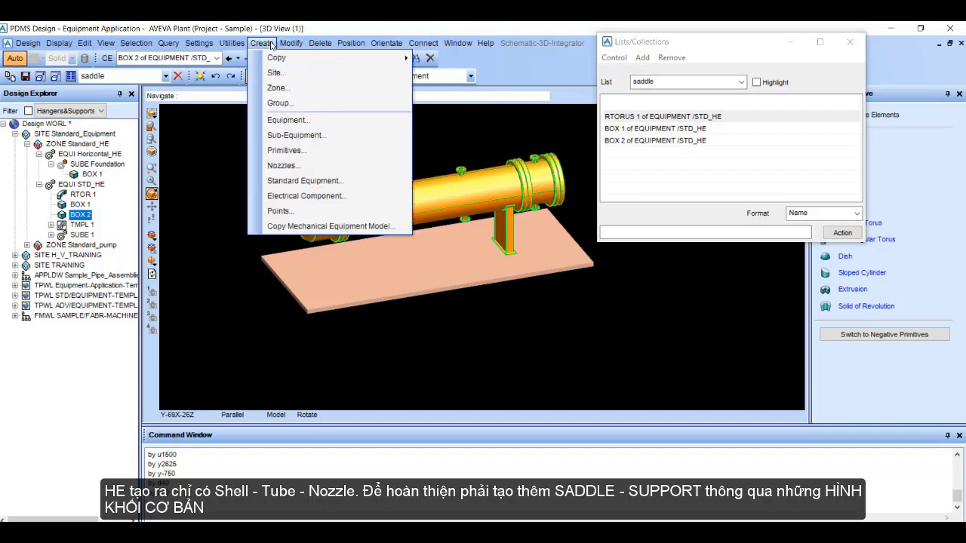
mouse_move(400, 58)
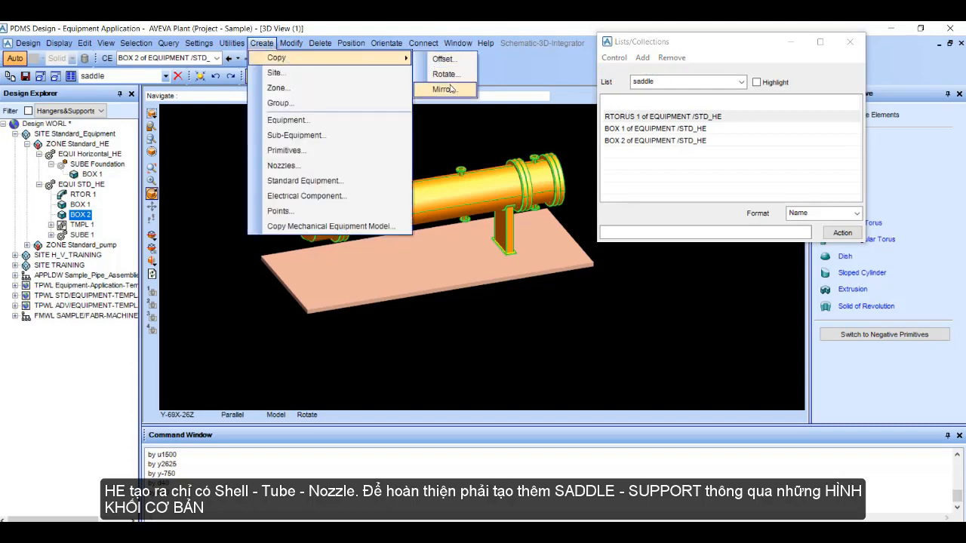
click(445, 89)
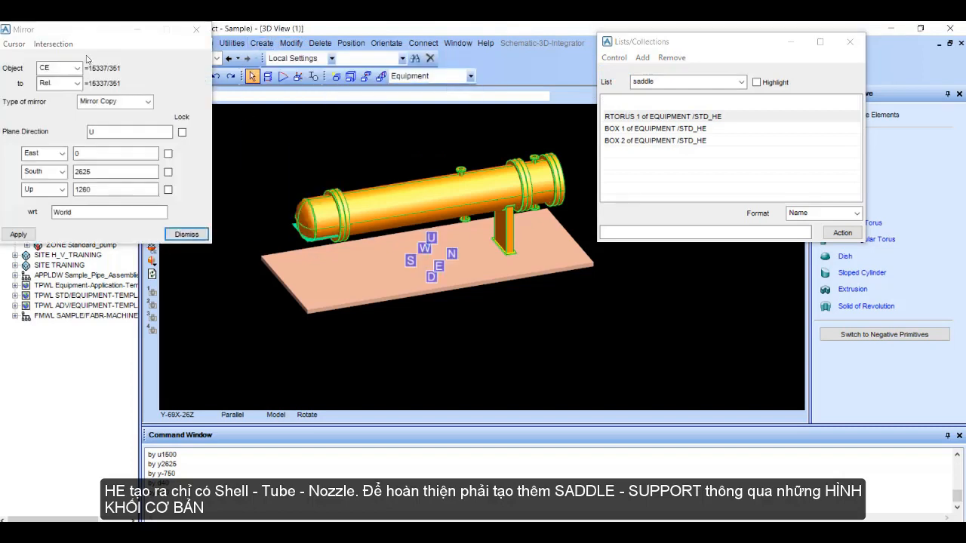
drag(78, 35, 149, 209)
click(132, 236)
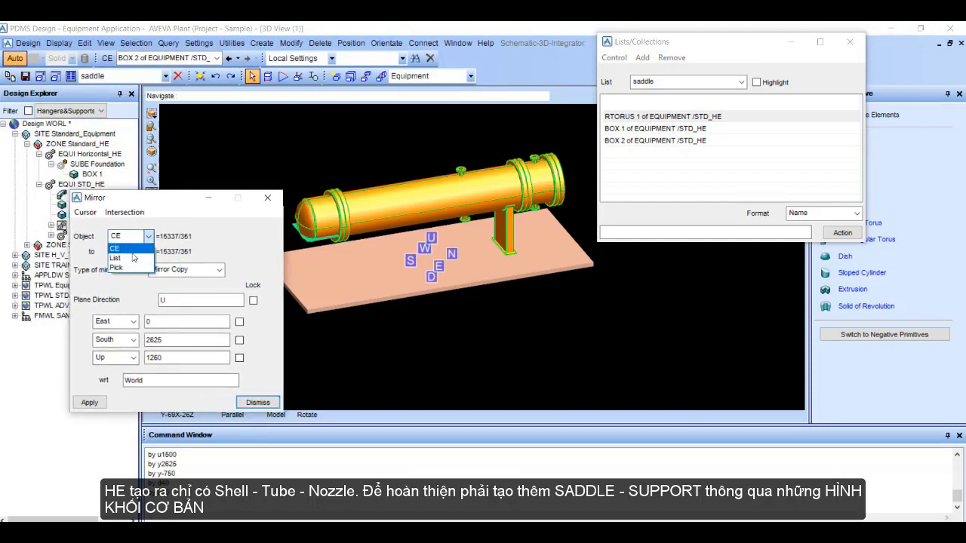
click(132, 259)
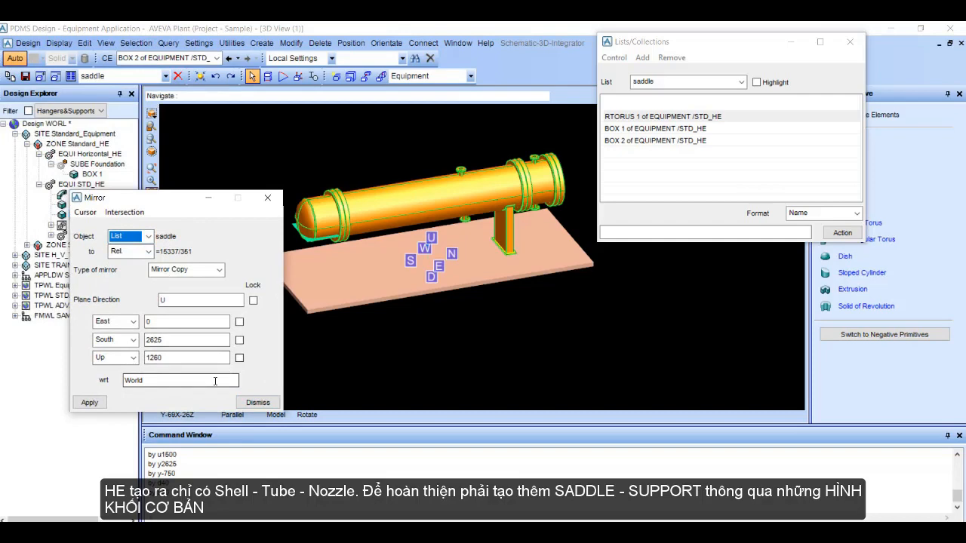
Step: Place the mirror plane at the middle of the exchanger shell, with direction N at East 0, North 0, Up 1550
click(85, 212)
click(106, 227)
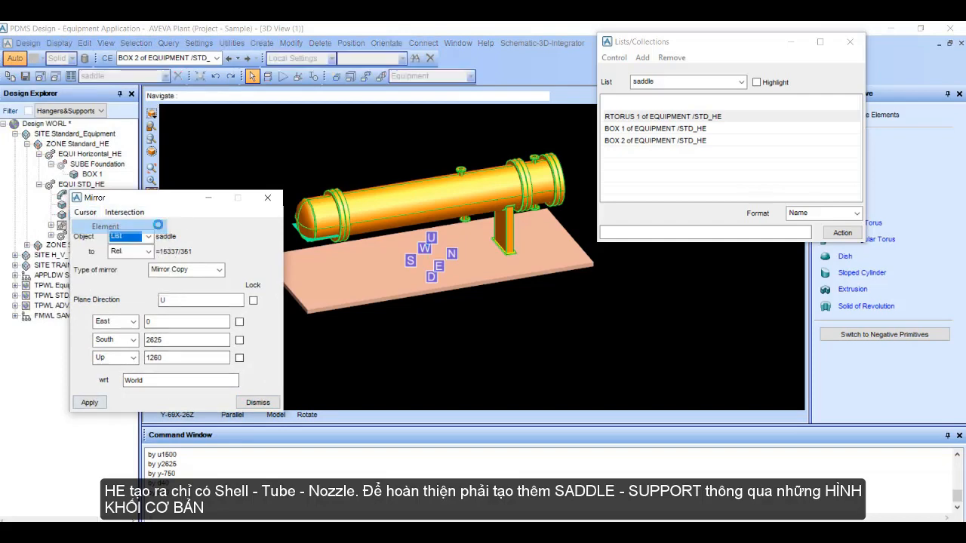
click(421, 206)
scroll(354, 260, up, 3)
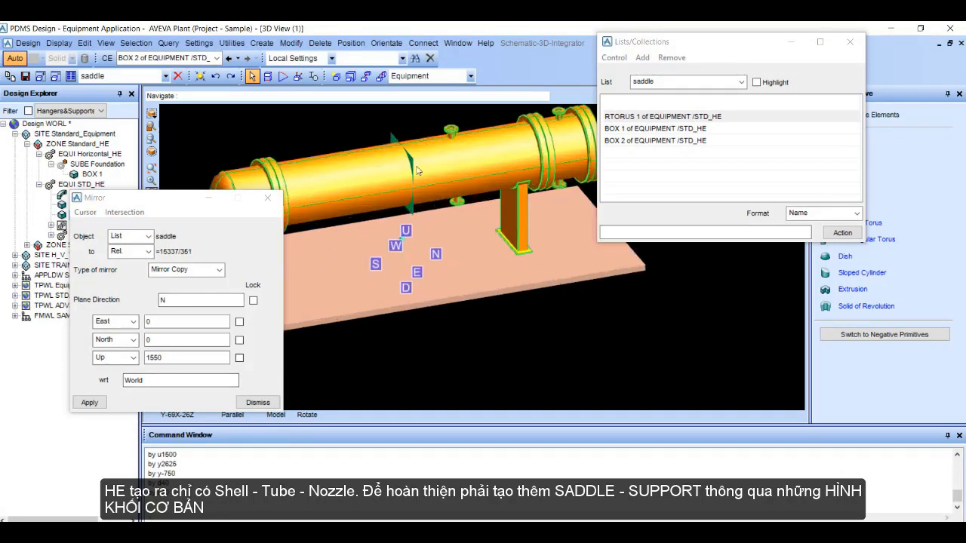
middle_drag(375, 215, 346, 222)
scroll(359, 195, down, 2)
scroll(384, 163, up, 1)
middle_click(384, 161)
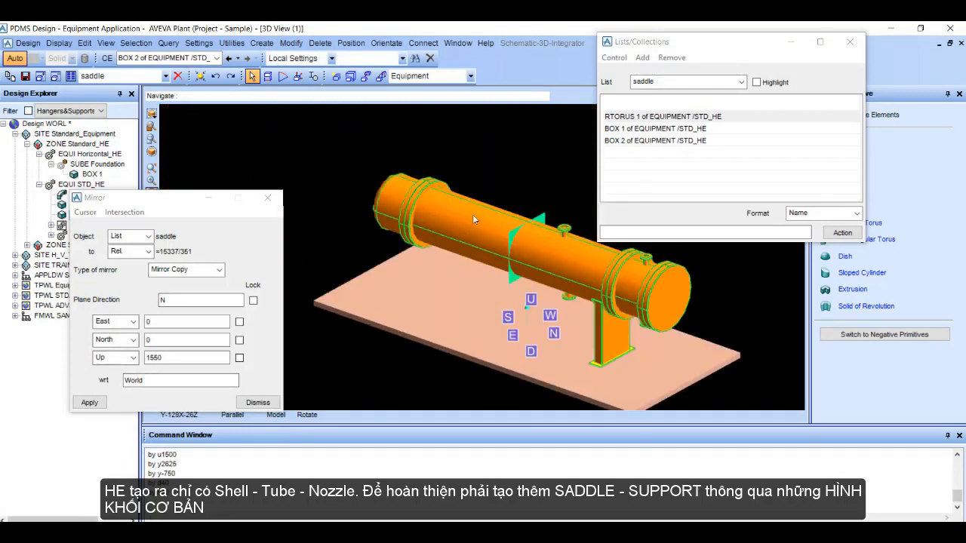
Step: Apply the mirror copy to create the second saddle under the opposite end of the shell, and close the mirror form
click(89, 403)
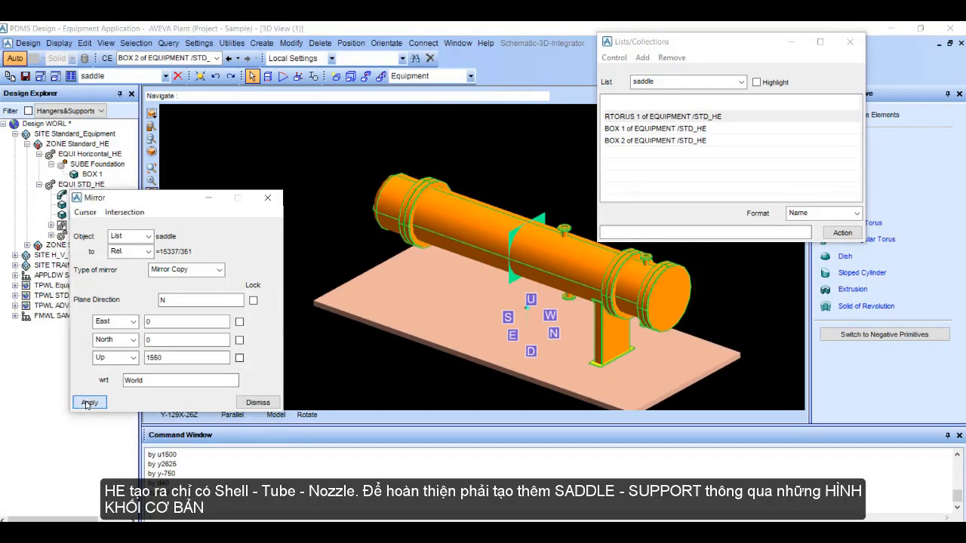
click(456, 304)
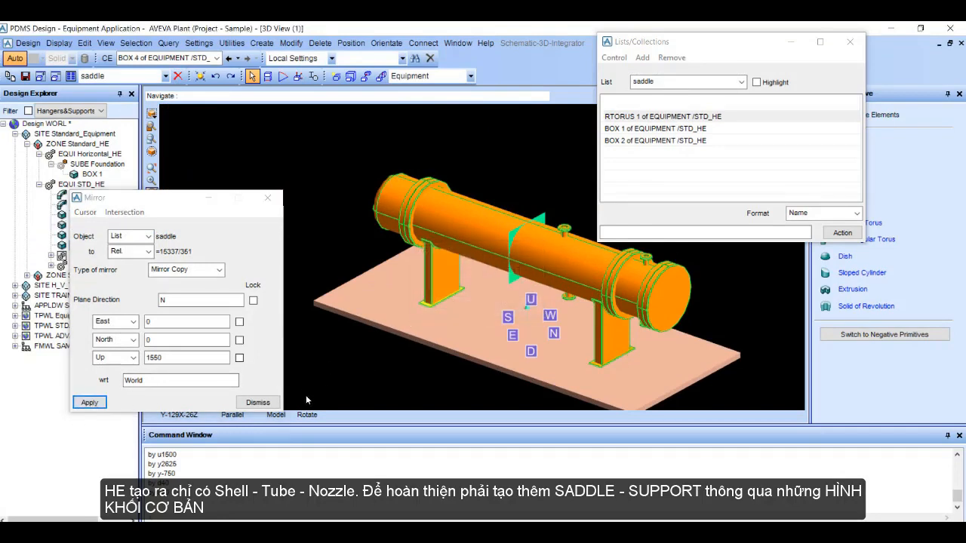
click(258, 402)
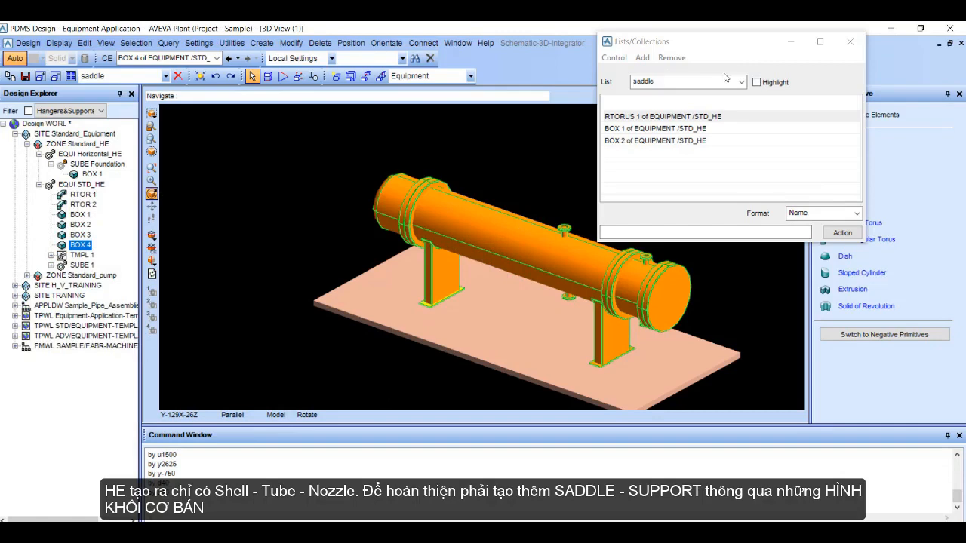
Step: Try to remove the saddle list, and close the Lists/Collections form
click(679, 60)
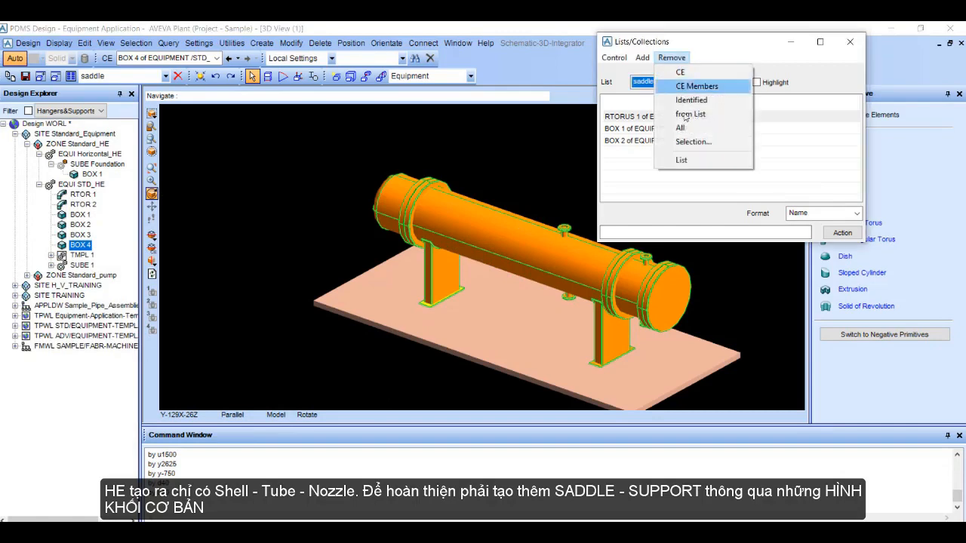
click(681, 158)
click(849, 41)
middle_drag(549, 160, 215, 242)
scroll(491, 303, up, 4)
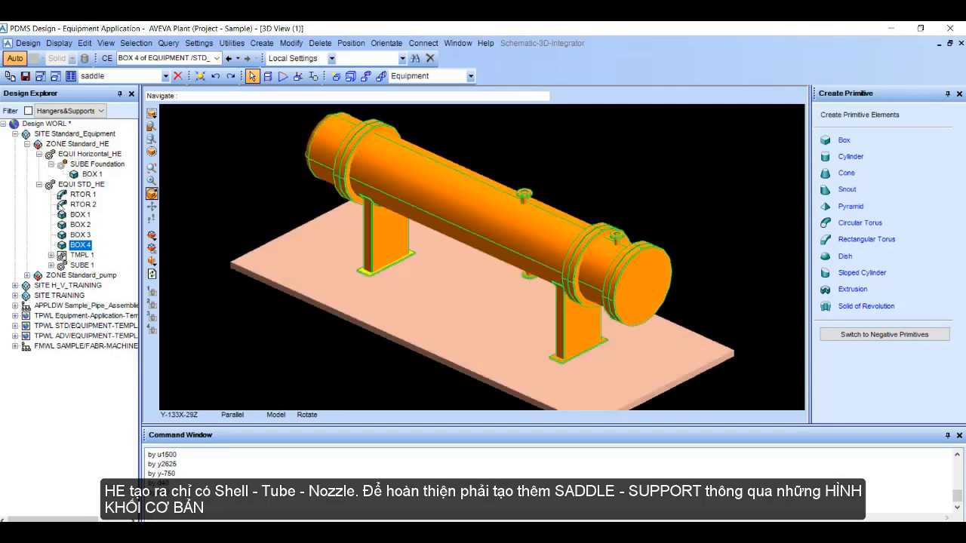
Step: Move nozzle NOZZ 4 of template TMPL 1 along the shell with the command "by y-1500"
click(51, 256)
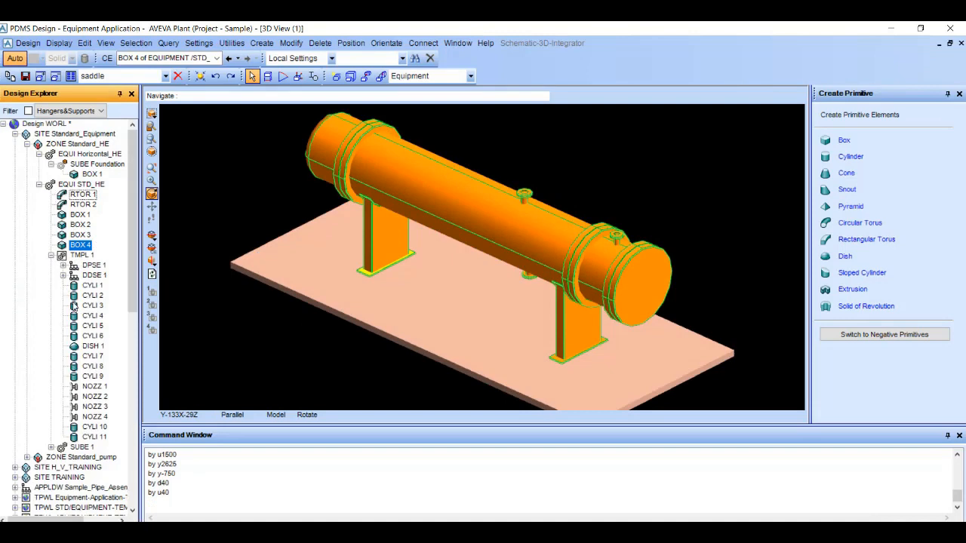
click(93, 406)
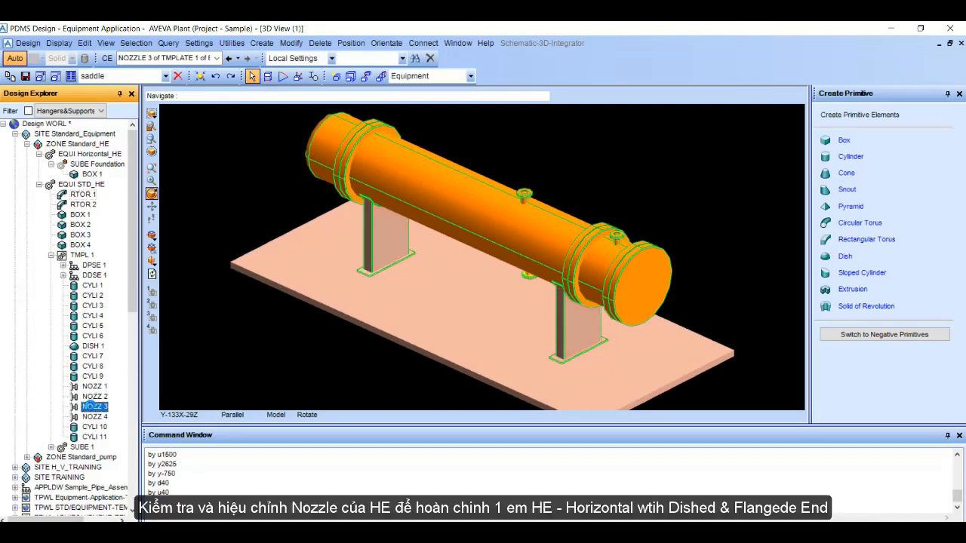
click(94, 416)
click(219, 495)
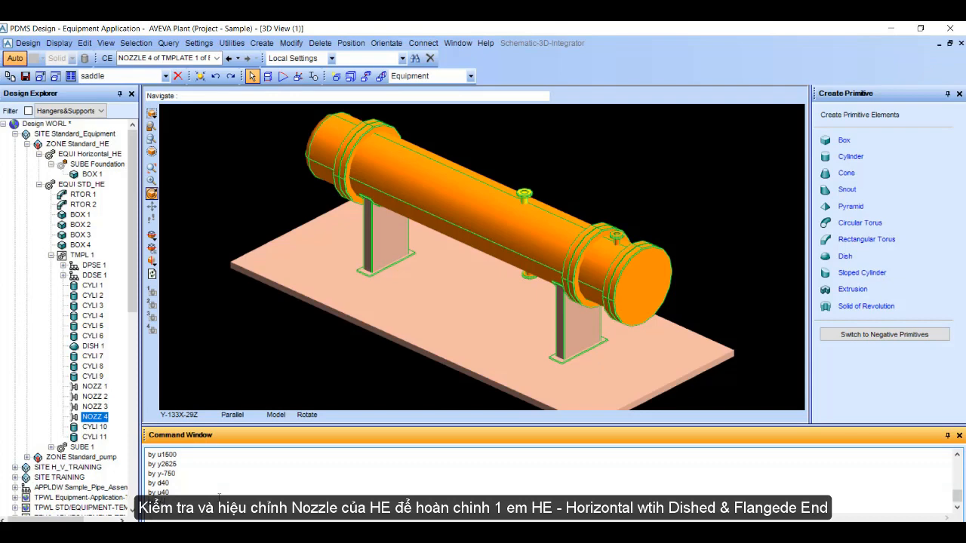
key(Return)
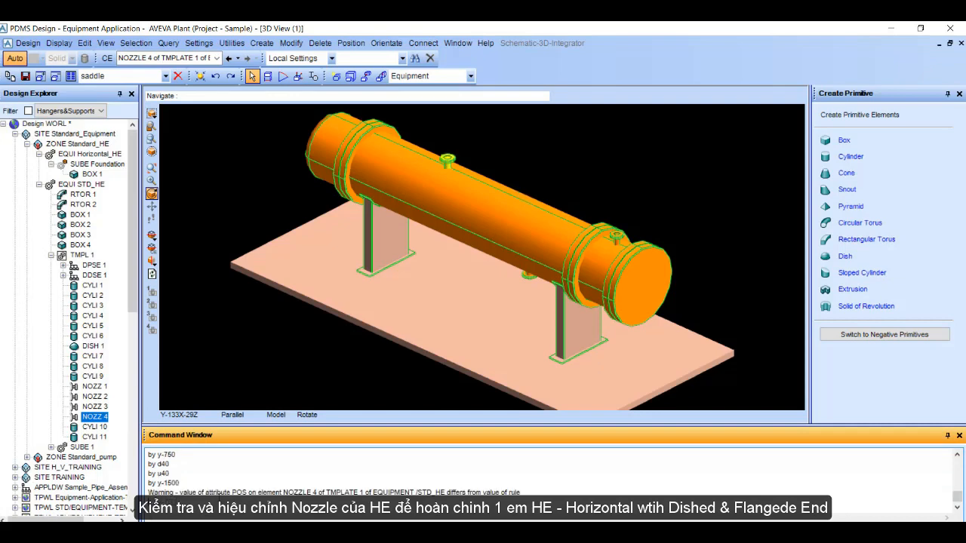
Step: Shift NOZZ 4 farther toward the dished end of the shell with the command "by y-1000"
scroll(501, 189, down, 2)
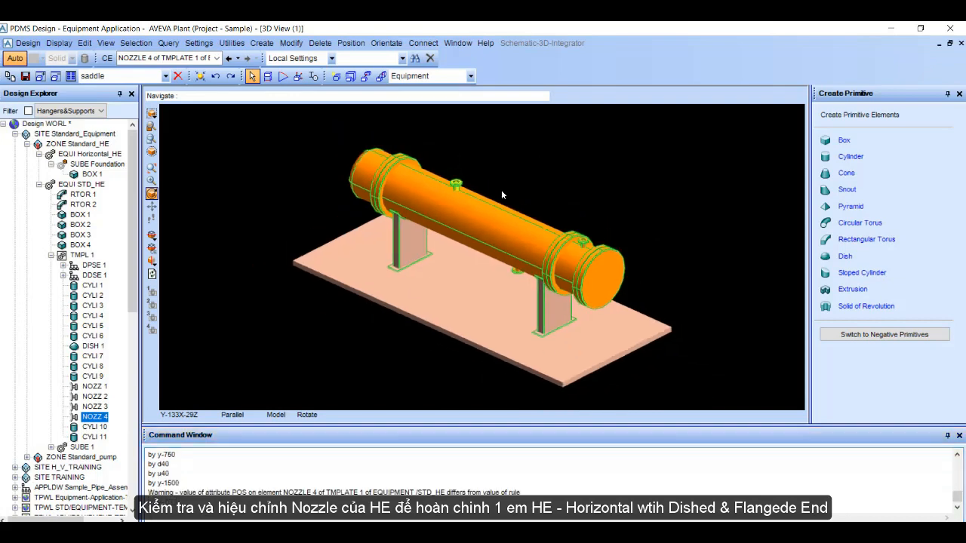
middle_drag(474, 282, 424, 262)
scroll(424, 266, up, 2)
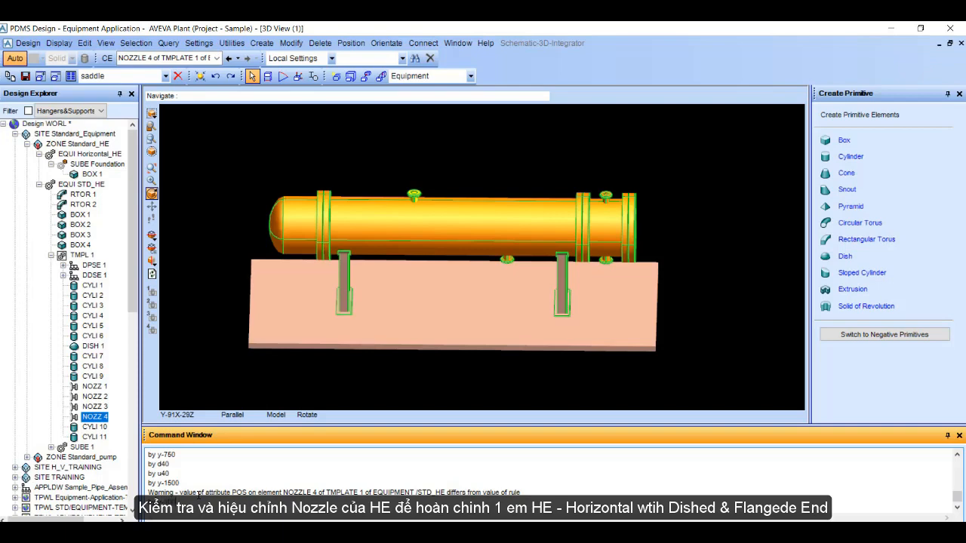
key(Return)
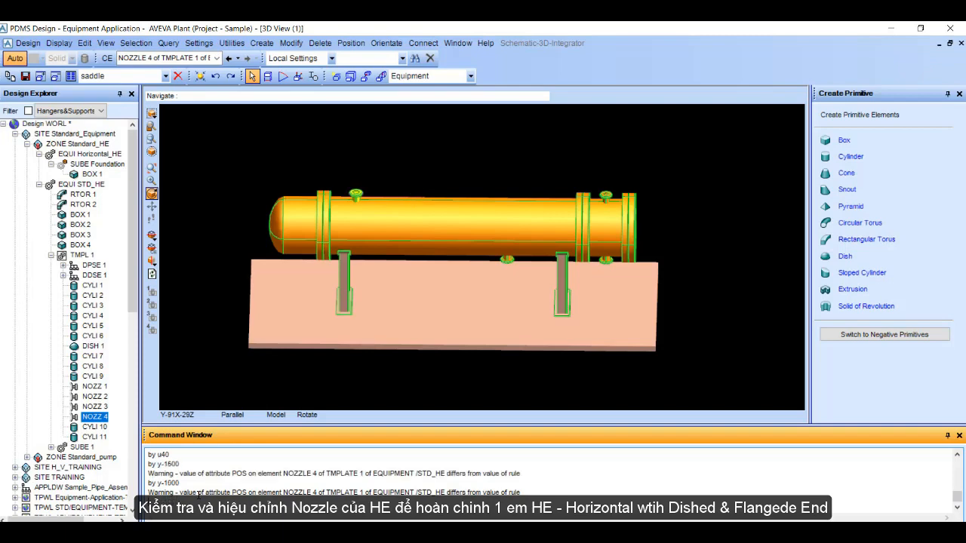
middle_drag(332, 333, 429, 230)
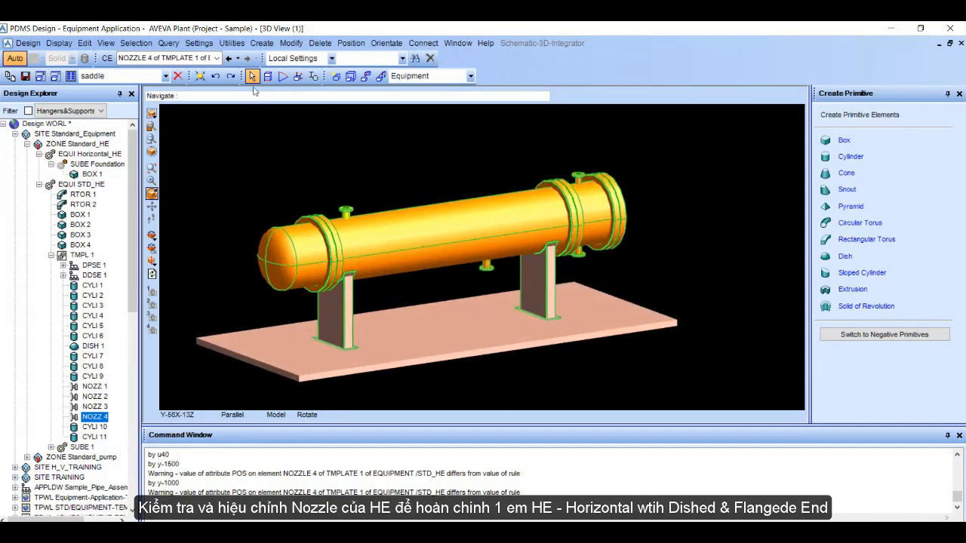
scroll(428, 182, down, 5)
middle_drag(553, 250, 518, 239)
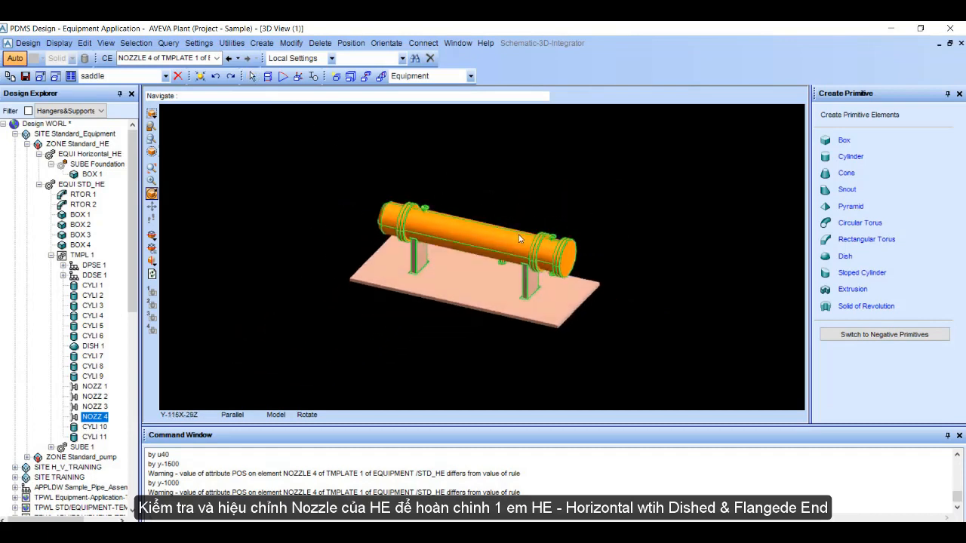
scroll(518, 237, up, 3)
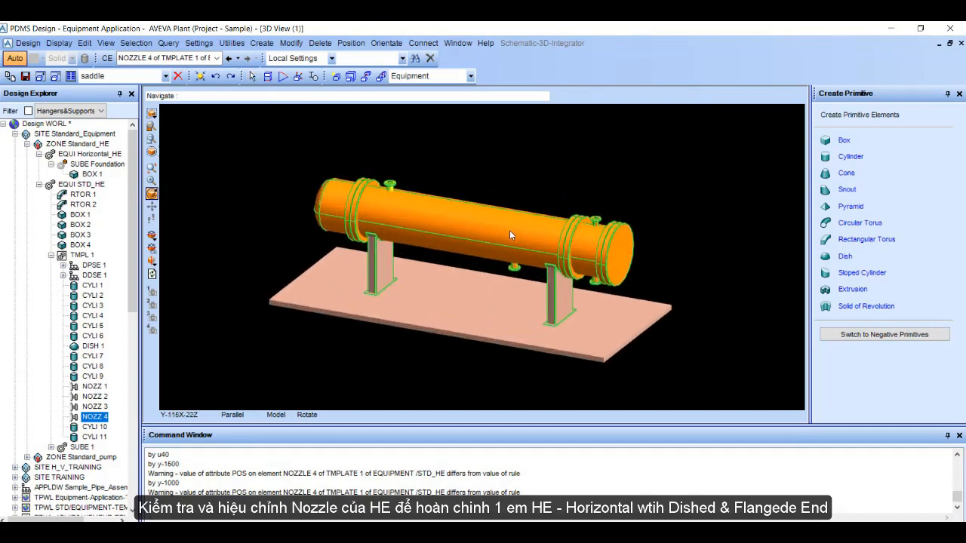